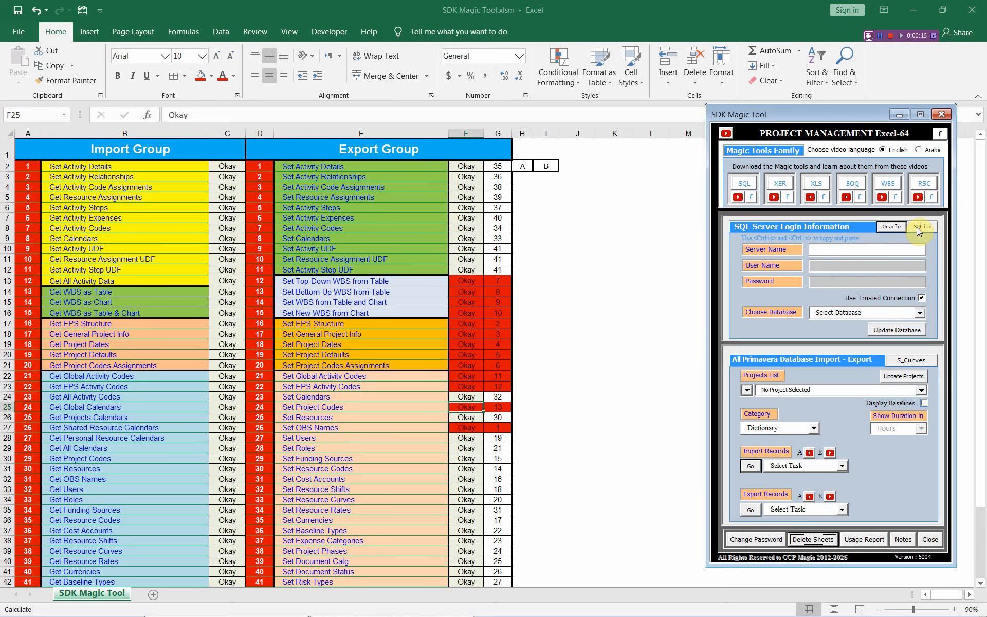
Switch the database login to SQLite and choose Dictionary as the import-export category.
{"action": "left_click", "coordinate": [896, 226]}
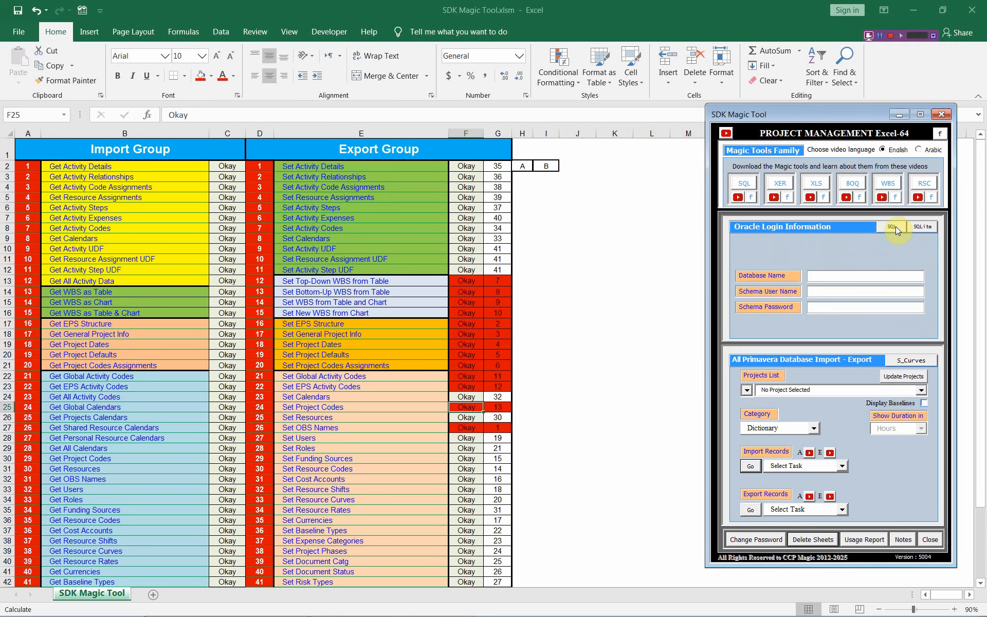
{"action": "left_click", "coordinate": [921, 228]}
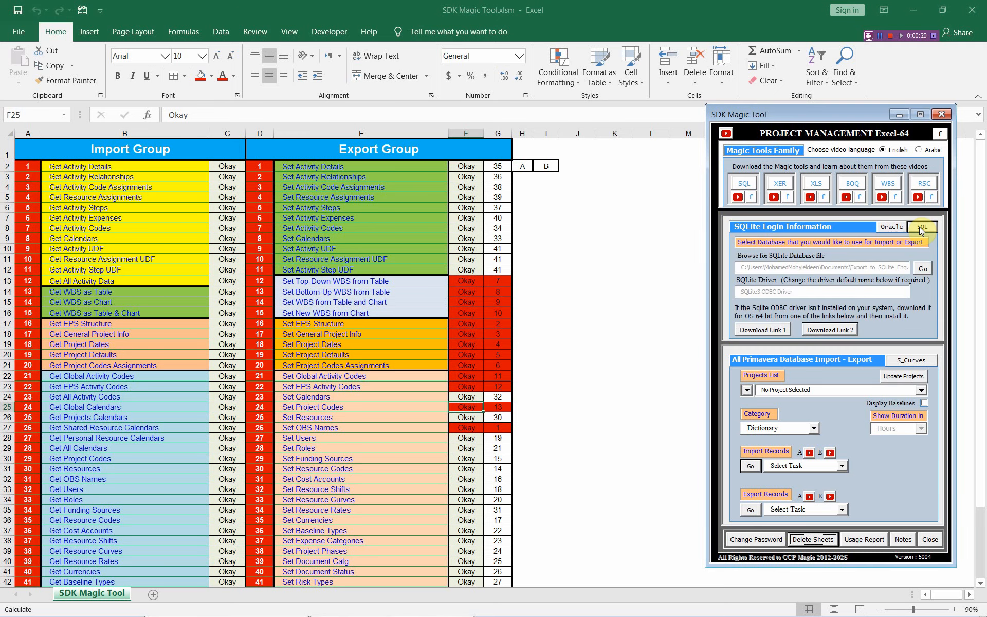
{"action": "left_click", "coordinate": [815, 431]}
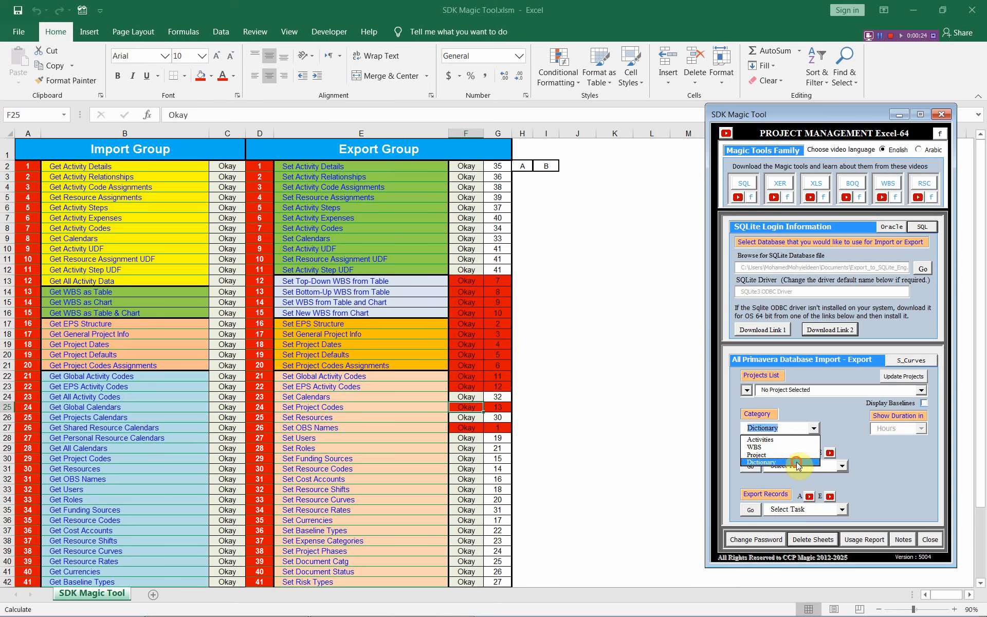
{"action": "left_click", "coordinate": [796, 460]}
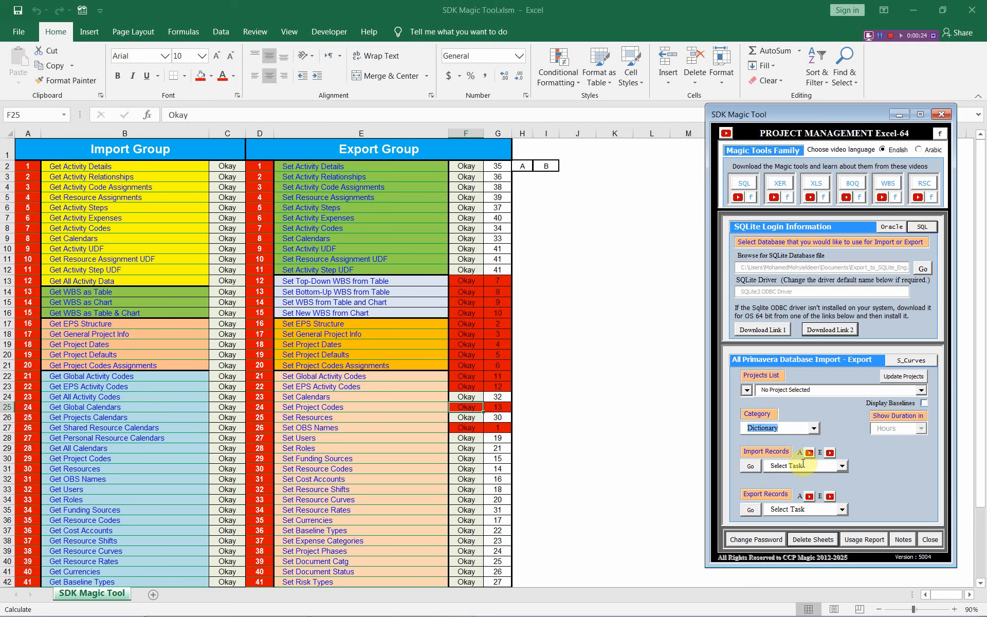
Import the records with the Get Project Codes task from the Export_to_SQLite_Eng.db database.
{"action": "left_click", "coordinate": [843, 466]}
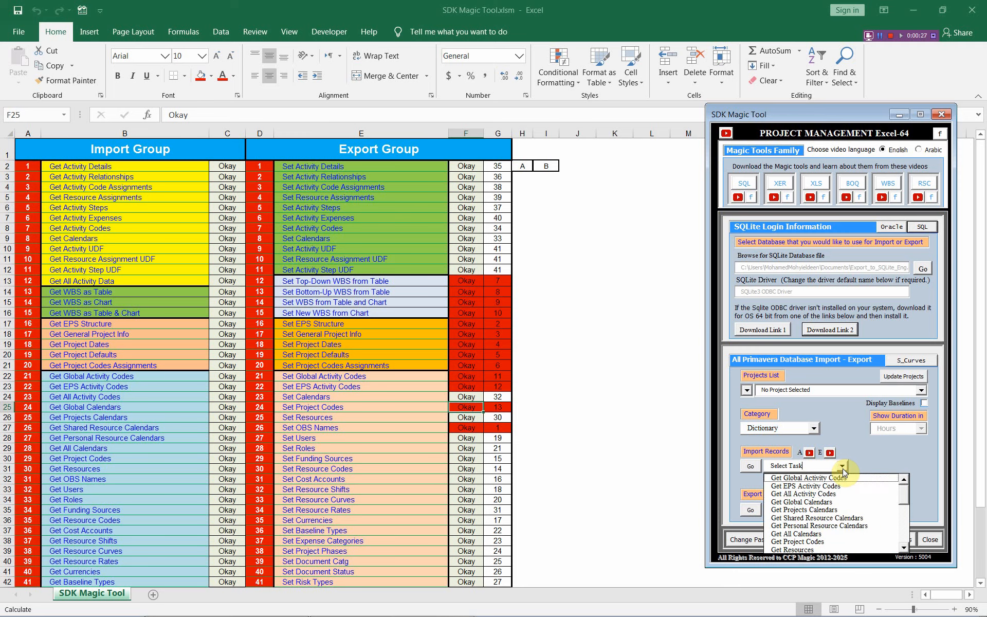
{"action": "left_click", "coordinate": [831, 545]}
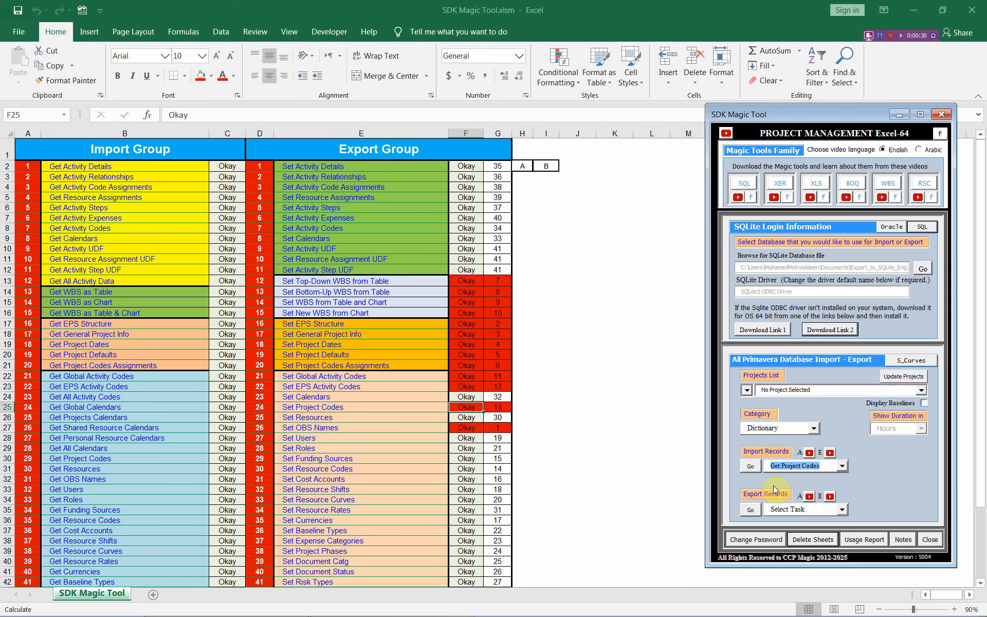
{"action": "left_click", "coordinate": [748, 467]}
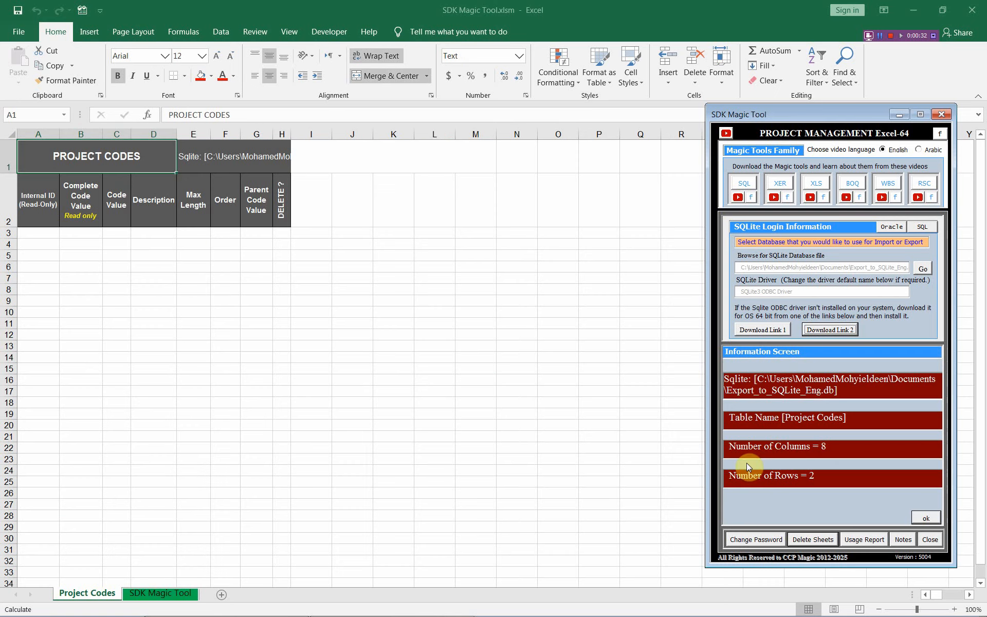
{"action": "left_click", "coordinate": [926, 519]}
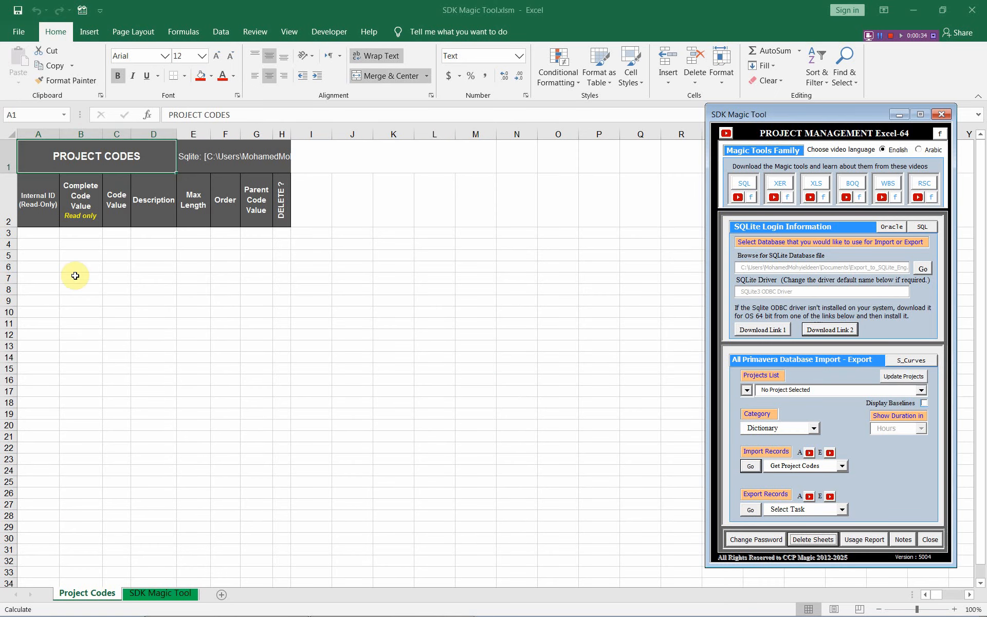
{"action": "left_click", "coordinate": [38, 234]}
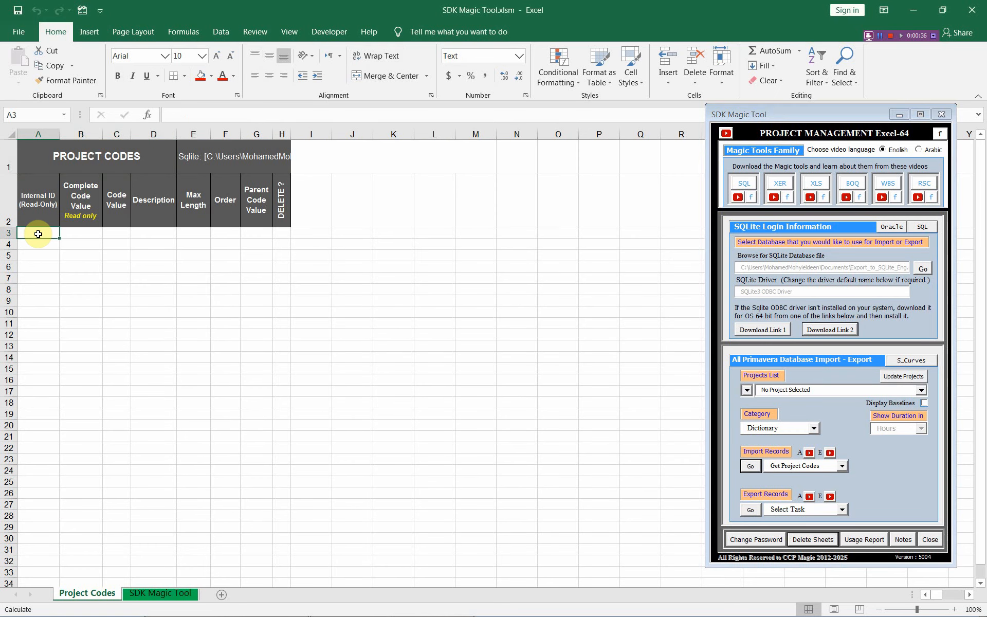
Switch to Primavera P6, check the enterprise Project Codes dictionary for existing codes, close it and return to Excel.
{"action": "key", "text": "alt+Tab"}
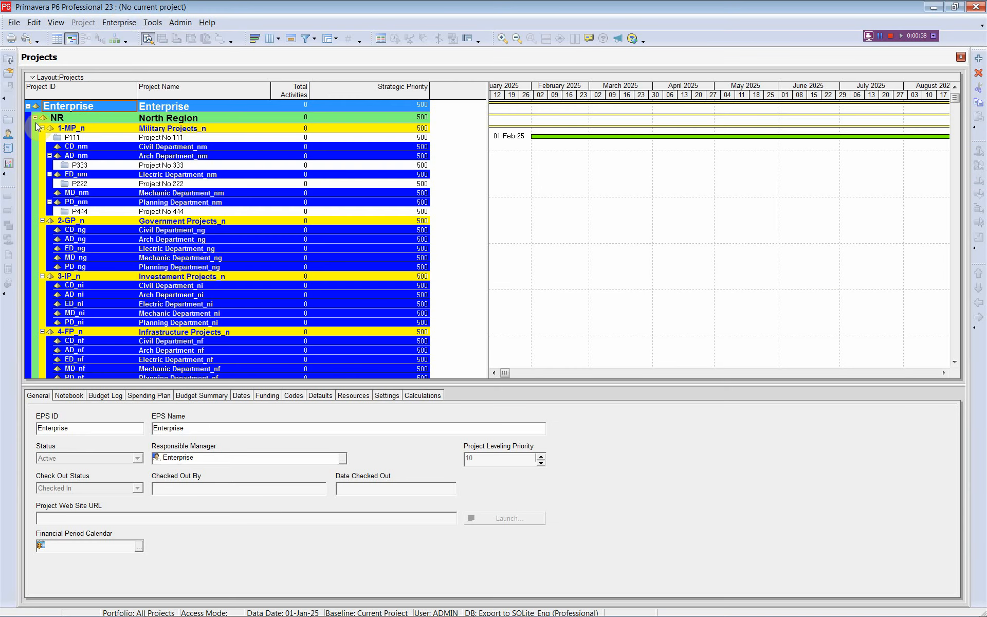
{"action": "left_click", "coordinate": [115, 24]}
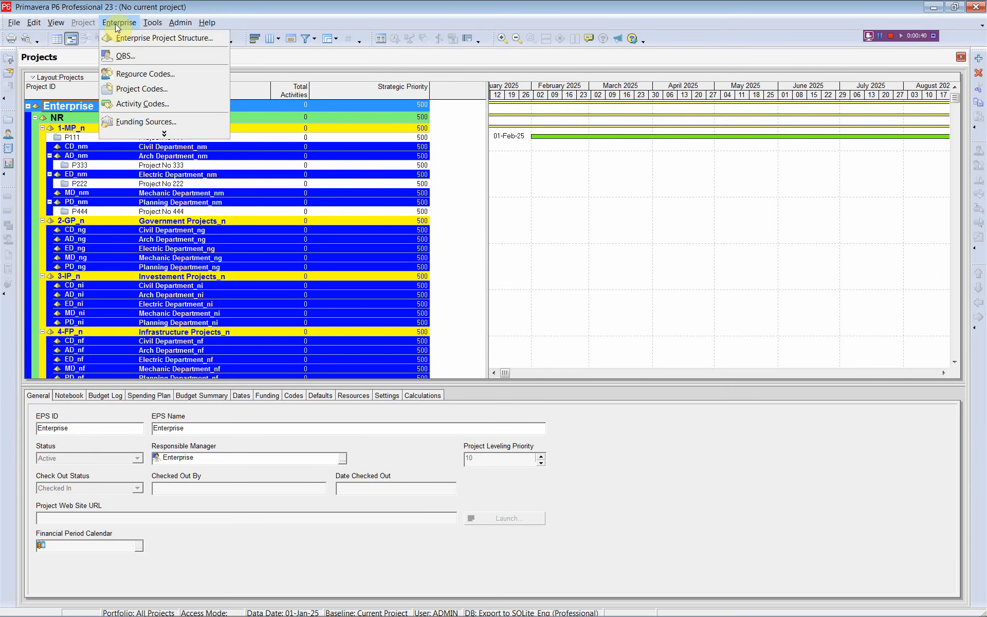
{"action": "left_click", "coordinate": [142, 89]}
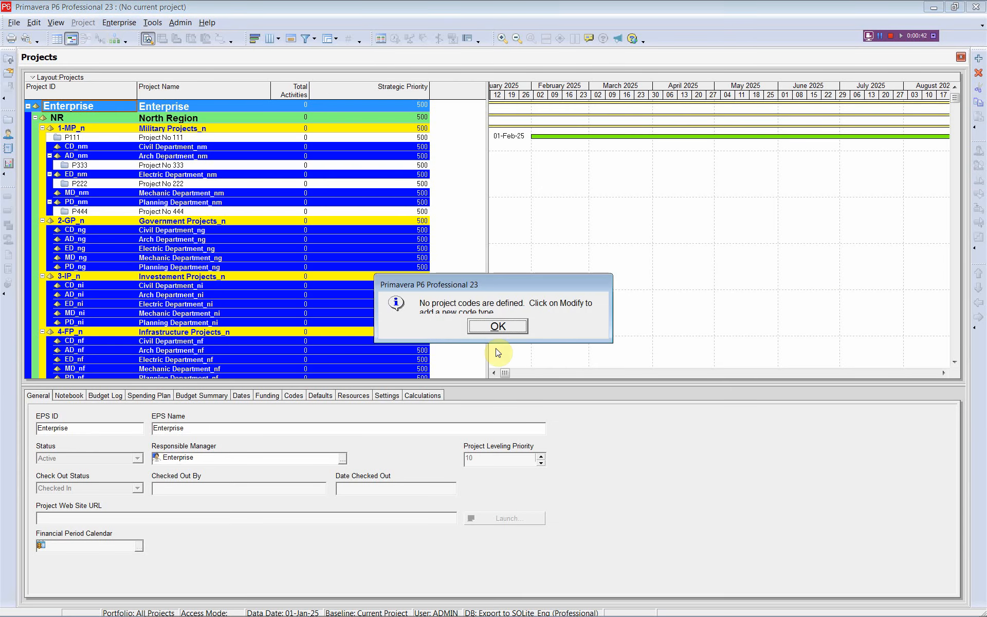
{"action": "left_click", "coordinate": [507, 329]}
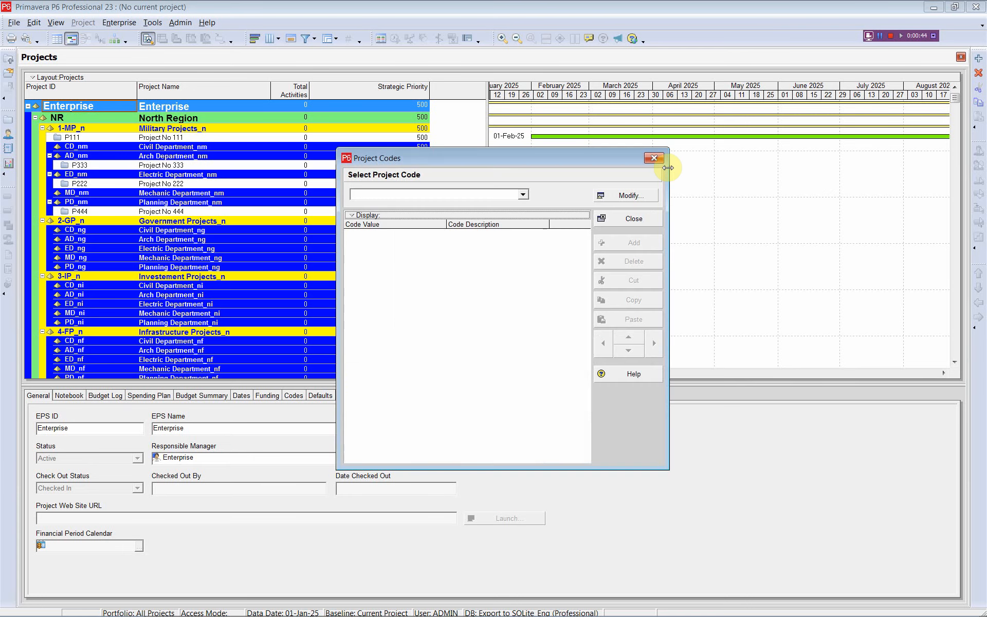
{"action": "left_click", "coordinate": [654, 158]}
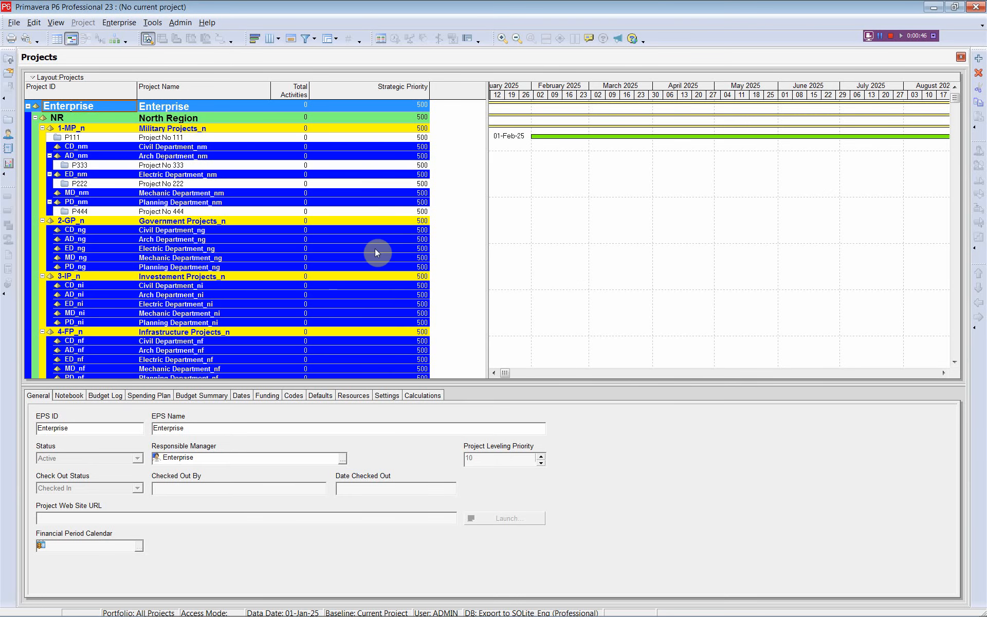
{"action": "key", "text": "alt+Tab"}
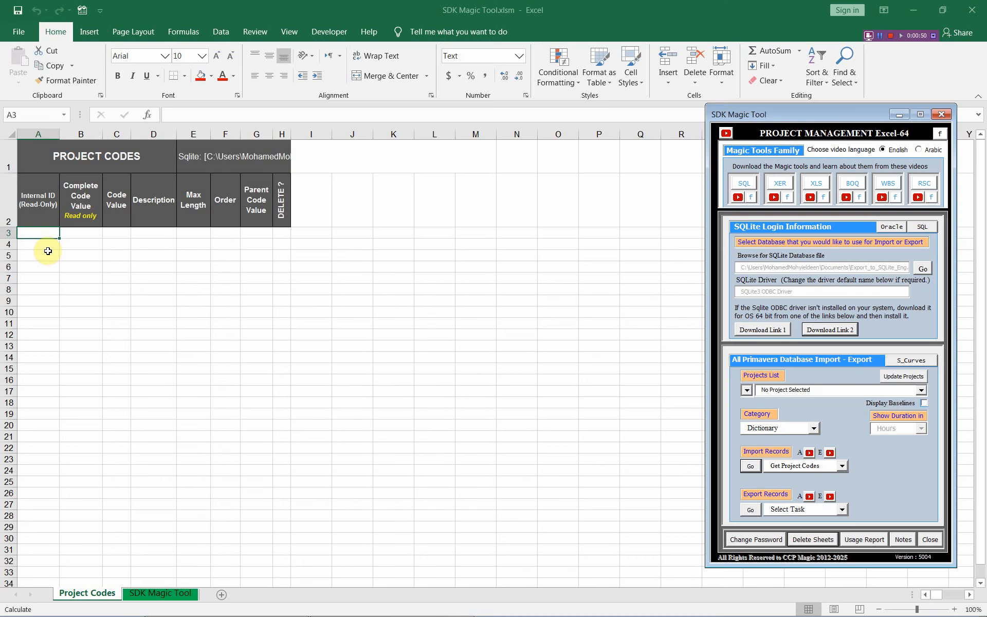
{"action": "left_click", "coordinate": [35, 234]}
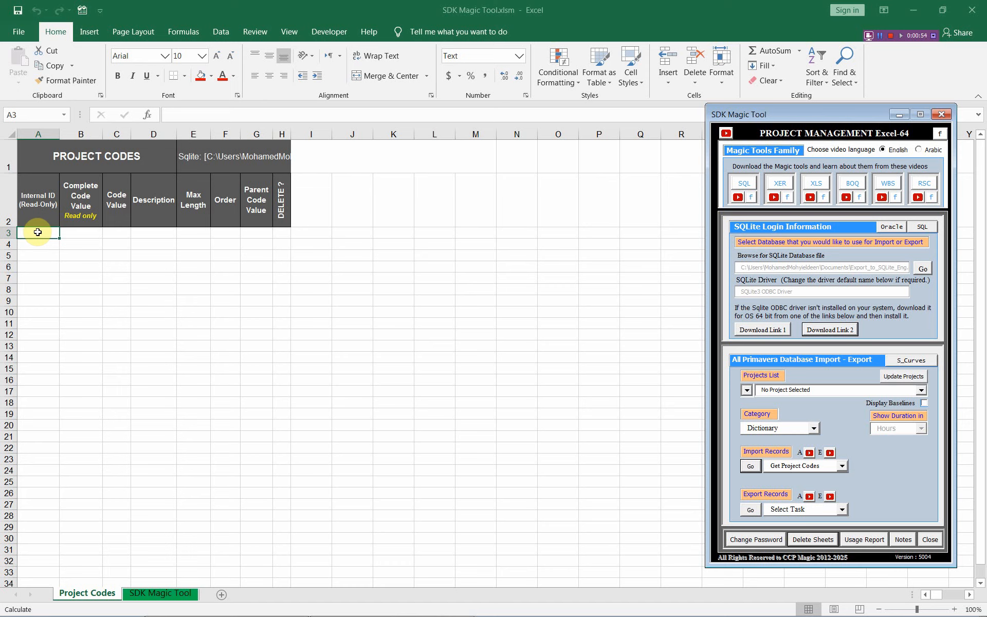
{"action": "left_click_drag", "start_coordinate": [38, 233], "coordinate": [276, 417]}
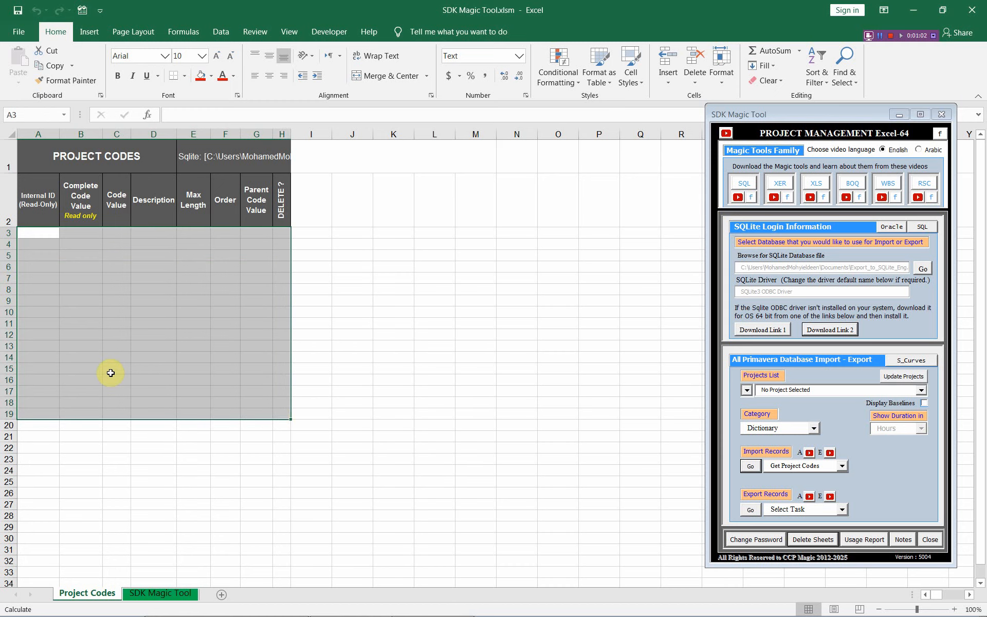
{"action": "left_click", "coordinate": [32, 235]}
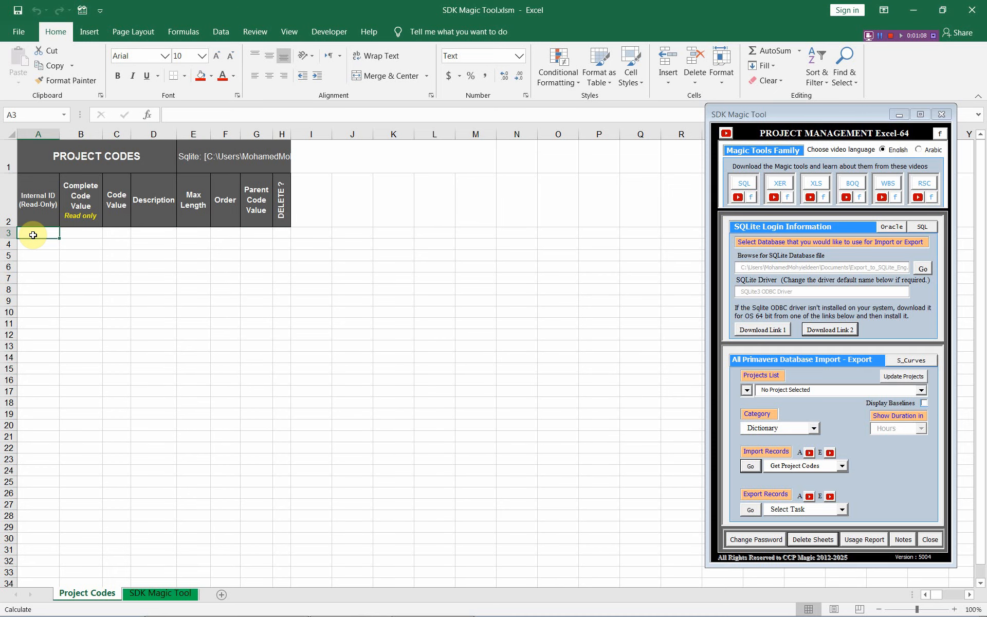
Select Import_from_SQLite_Eng.db as the SQLite database and import its project codes into the sheet.
{"action": "left_click", "coordinate": [922, 269]}
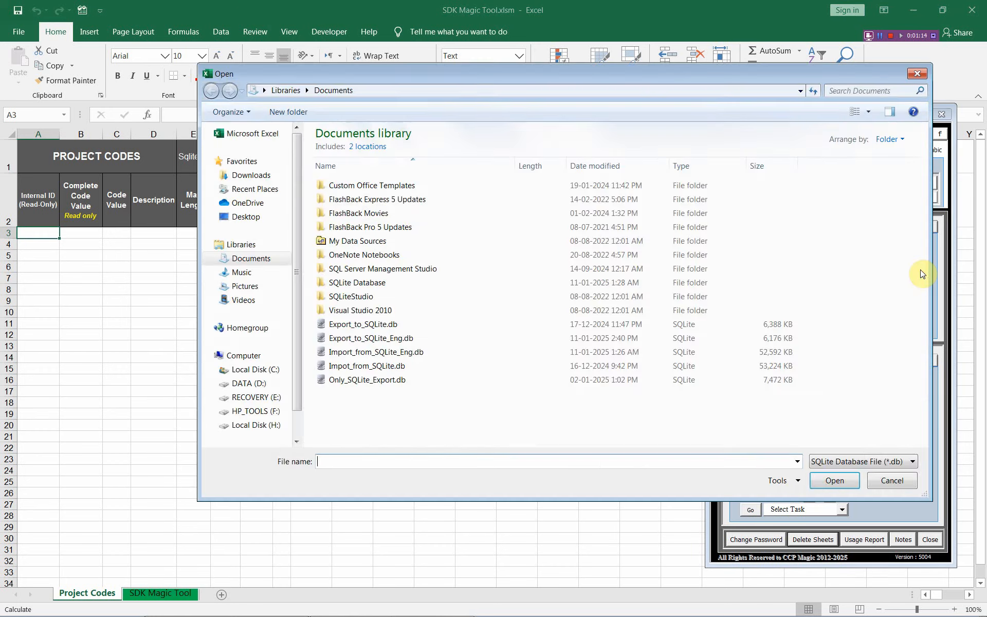
{"action": "left_click", "coordinate": [374, 353]}
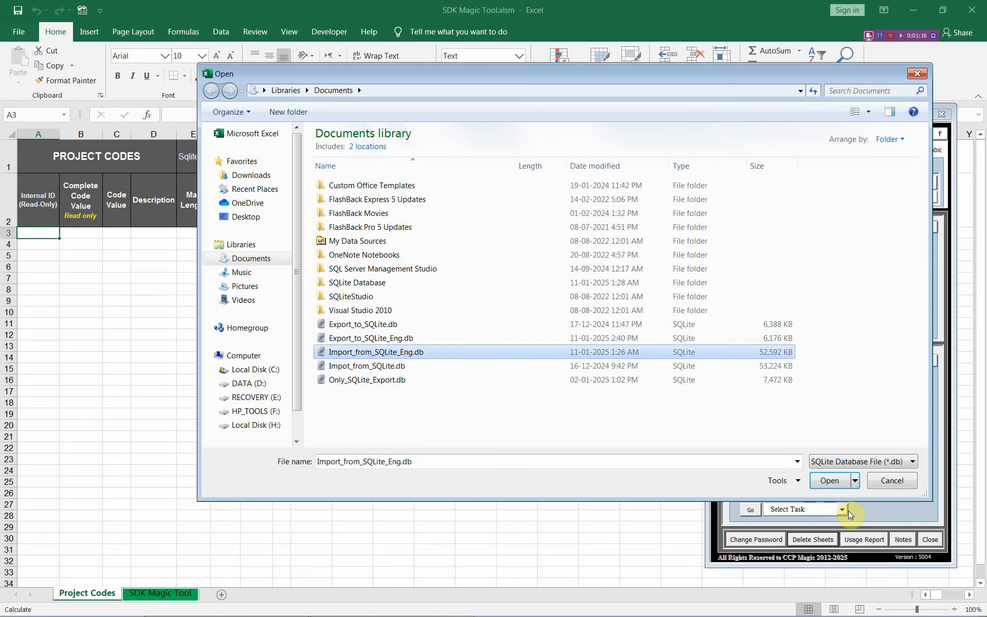
{"action": "left_click", "coordinate": [833, 481]}
{"action": "left_click", "coordinate": [759, 466]}
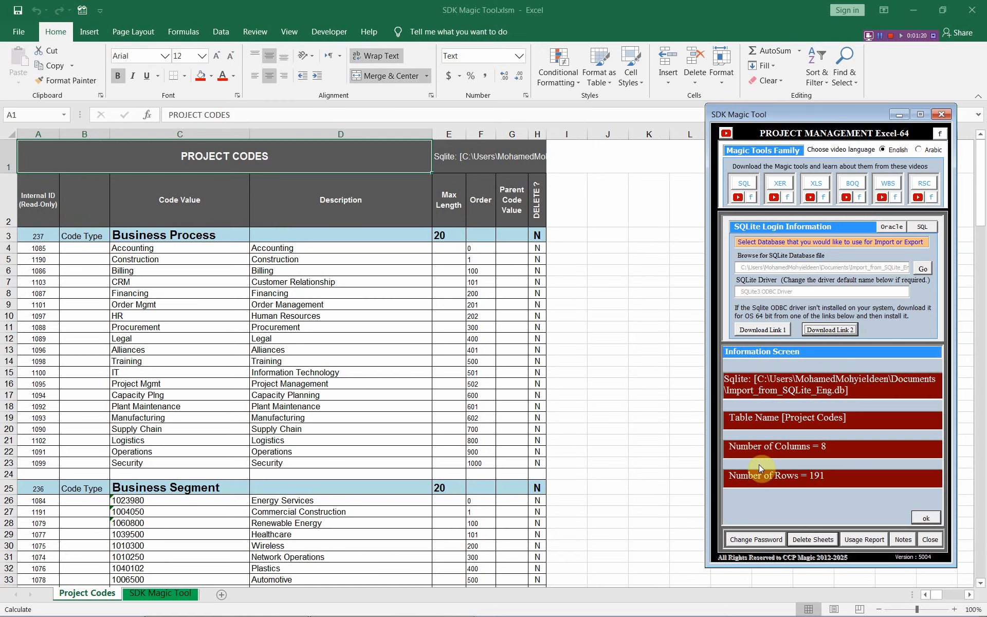
{"action": "left_click", "coordinate": [933, 517]}
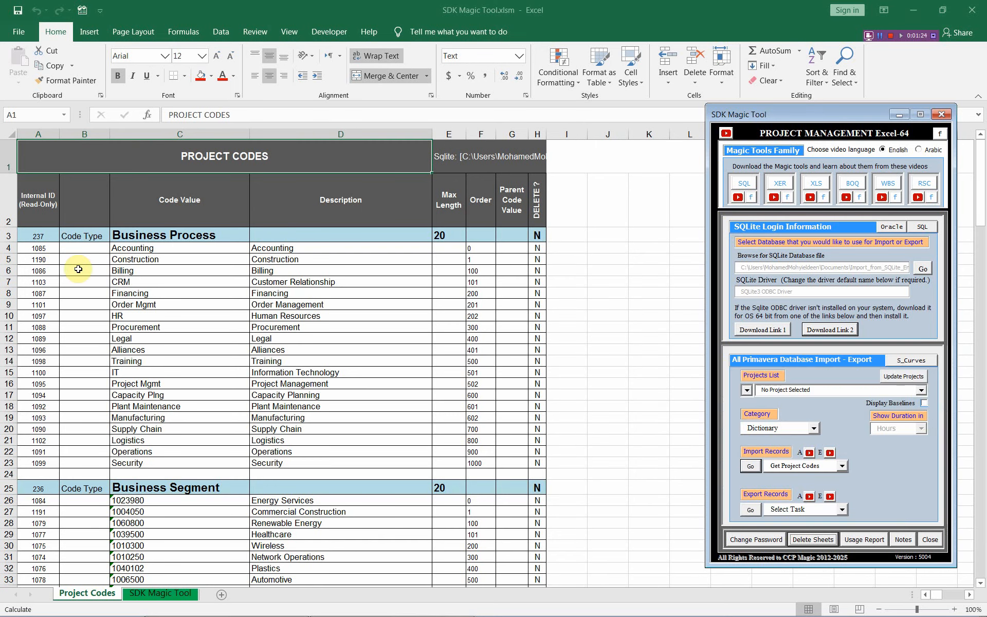
Clear all Internal ID values in A3:A191 of the Project Codes sheet.
{"action": "left_click", "coordinate": [37, 238]}
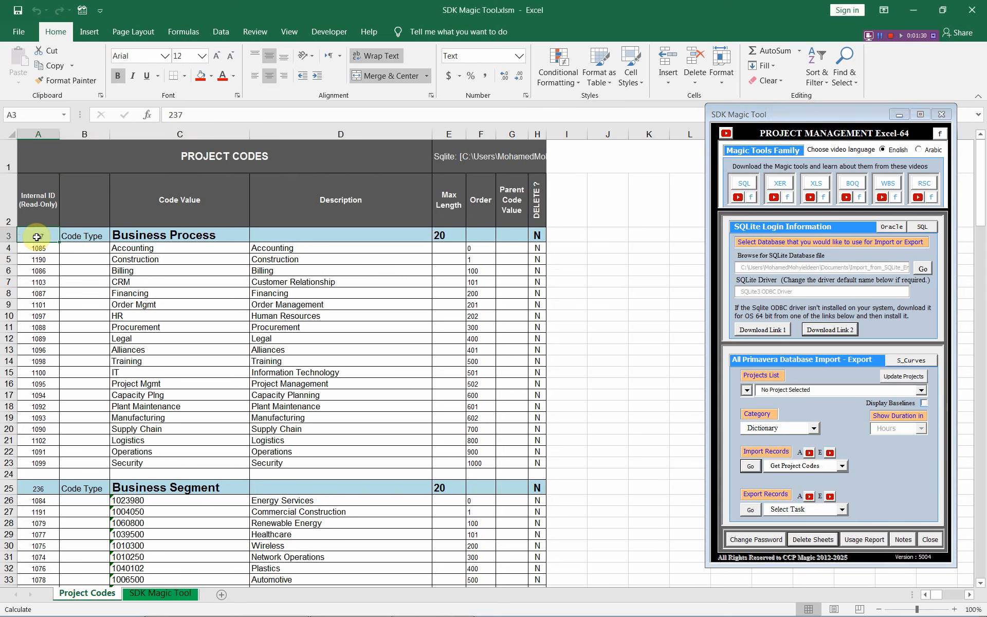
{"action": "left_click_drag", "start_coordinate": [37, 237], "coordinate": [29, 356]}
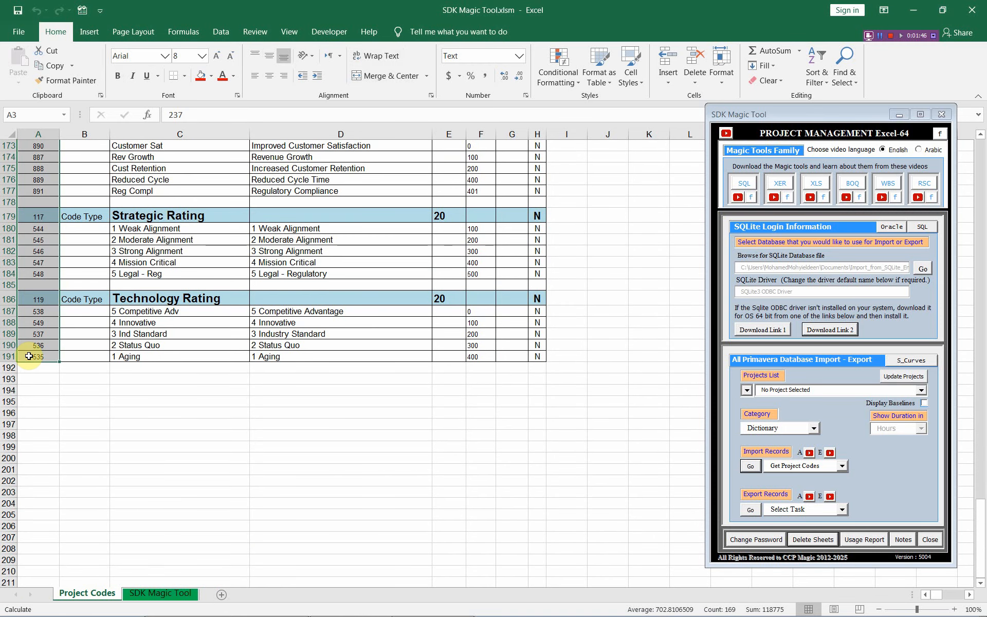
{"action": "key", "text": "Delete"}
{"action": "left_click", "coordinate": [50, 162]}
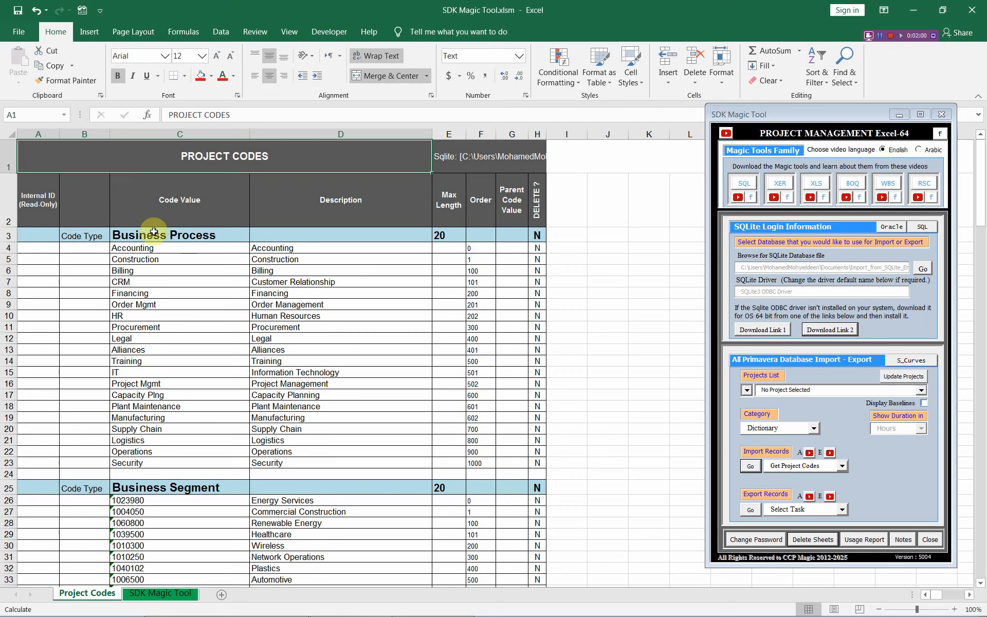
Examine the Business Process and Business Segment code types, their code values, blank separator rows and Max Length setting.
{"action": "left_click", "coordinate": [6, 235]}
{"action": "left_click", "coordinate": [145, 249]}
{"action": "left_click_drag", "start_coordinate": [146, 249], "coordinate": [155, 461]}
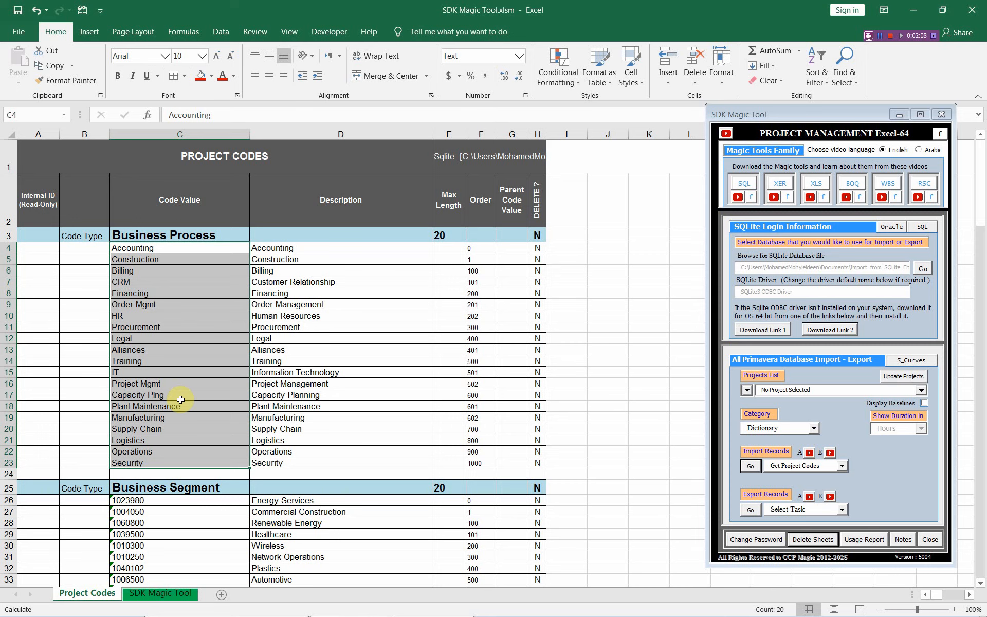
{"action": "left_click_drag", "start_coordinate": [40, 472], "coordinate": [532, 470]}
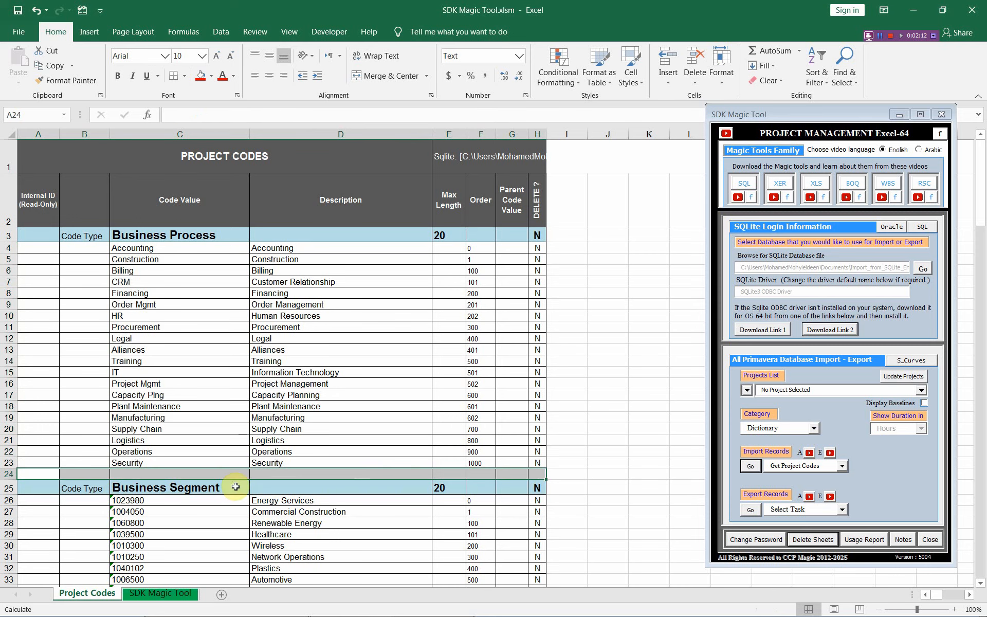
{"action": "left_click", "coordinate": [169, 487]}
{"action": "scroll", "coordinate": [170, 481], "scroll_direction": "down", "scroll_amount": 3}
{"action": "left_click", "coordinate": [169, 332]}
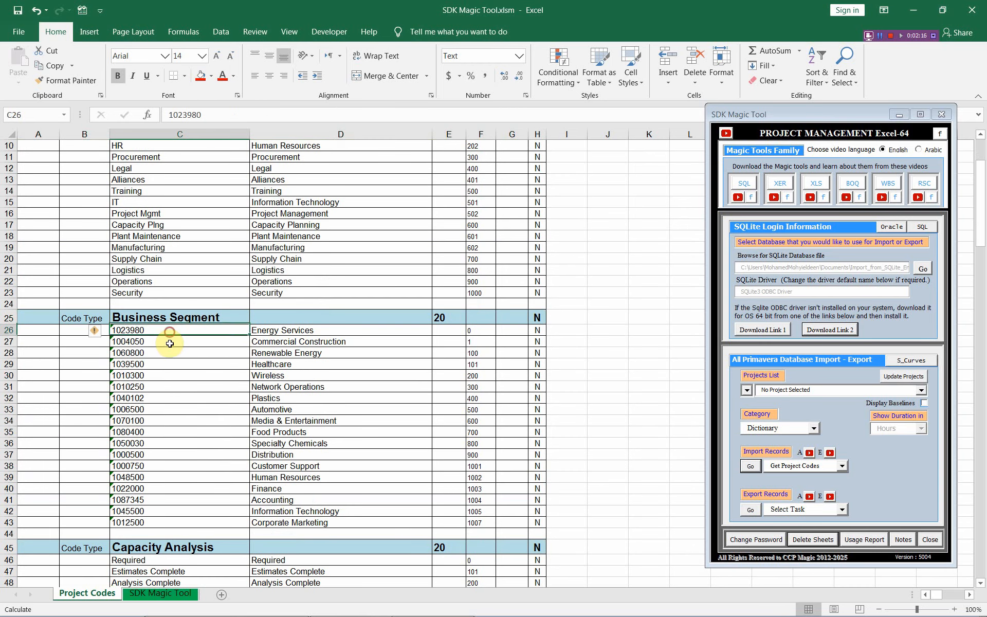
{"action": "left_click_drag", "start_coordinate": [170, 343], "coordinate": [103, 522]}
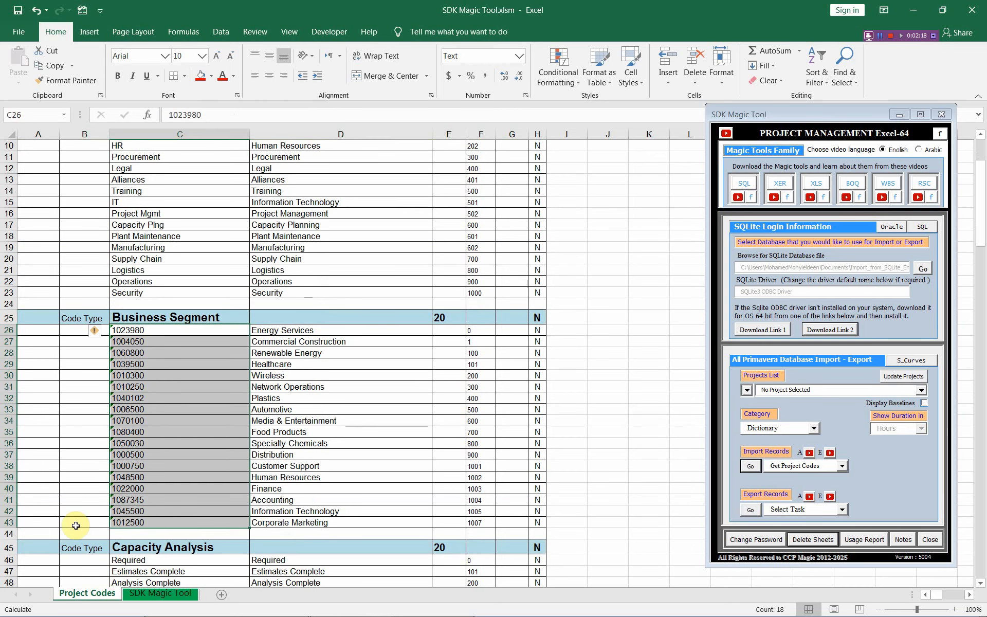
{"action": "left_click_drag", "start_coordinate": [34, 534], "coordinate": [540, 535]}
{"action": "scroll", "coordinate": [418, 418], "scroll_direction": "down", "scroll_amount": 2}
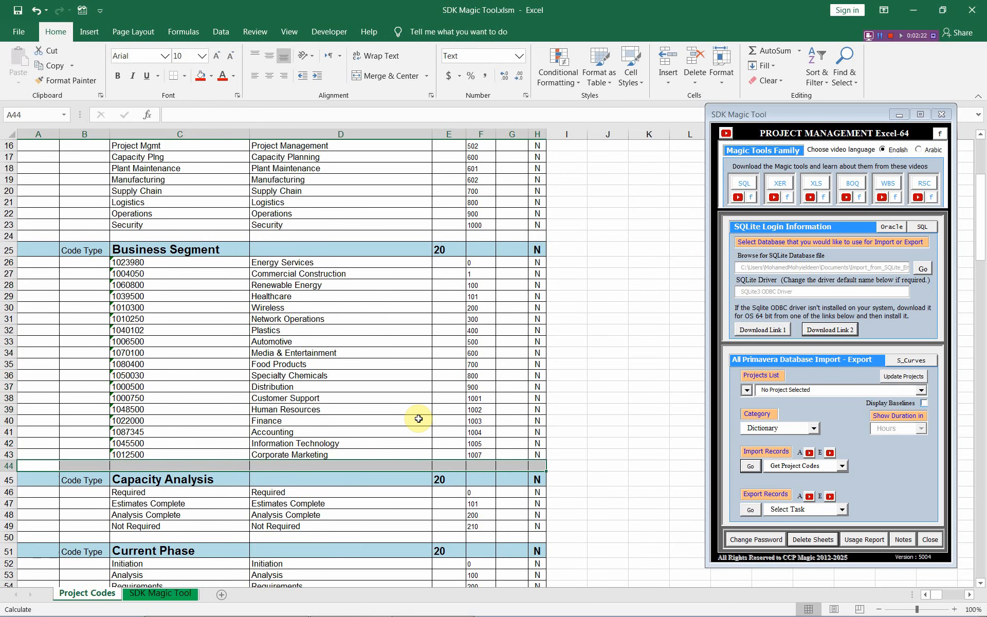
{"action": "scroll", "coordinate": [367, 413], "scroll_direction": "down", "scroll_amount": 1}
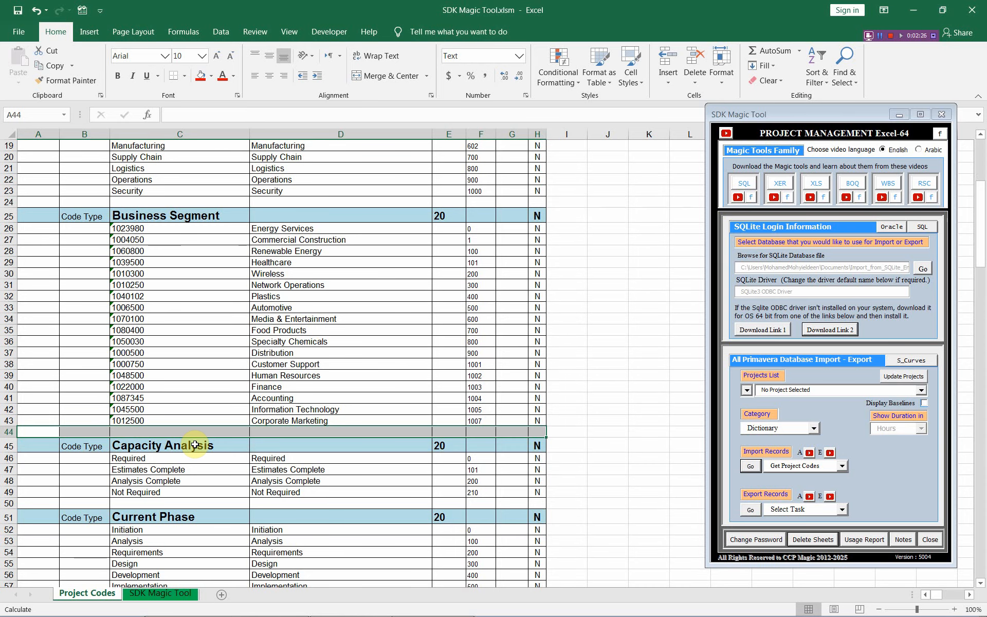
{"action": "scroll", "coordinate": [196, 445], "scroll_direction": "down", "scroll_amount": 1}
{"action": "scroll", "coordinate": [195, 445], "scroll_direction": "up", "scroll_amount": 5}
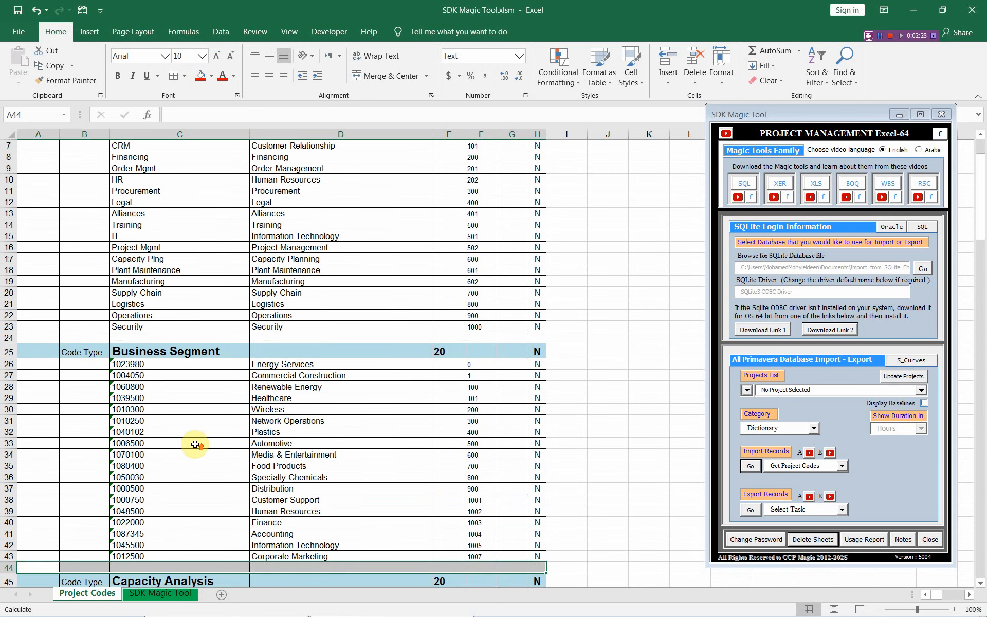
{"action": "scroll", "coordinate": [195, 445], "scroll_direction": "up", "scroll_amount": 2}
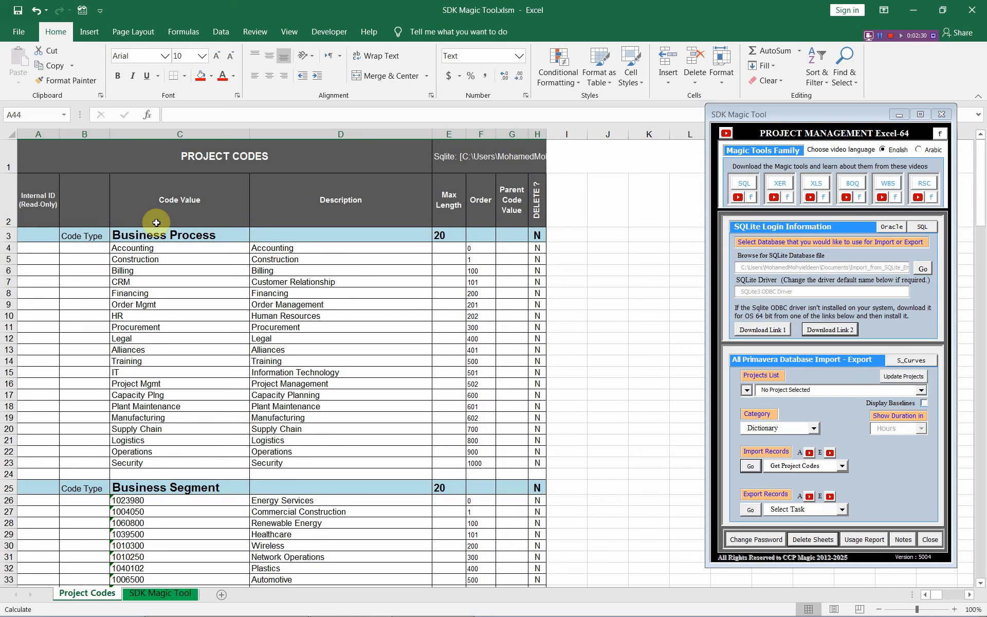
{"action": "left_click", "coordinate": [446, 235]}
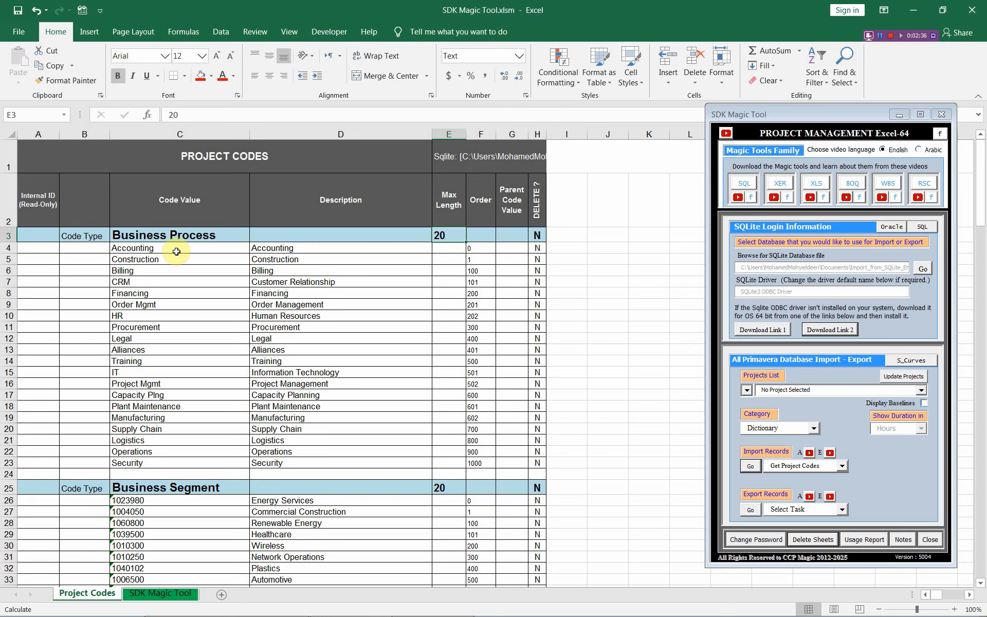
{"action": "left_click_drag", "start_coordinate": [176, 252], "coordinate": [187, 462]}
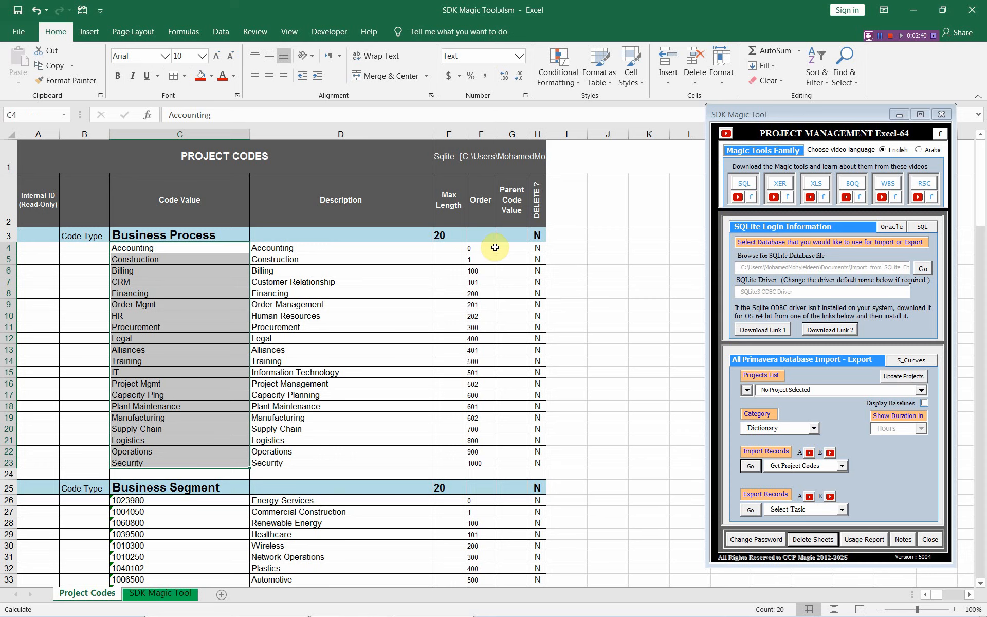
Examine the Order values assigned to the Business Process code values from Accounting to Security.
{"action": "left_click", "coordinate": [477, 232]}
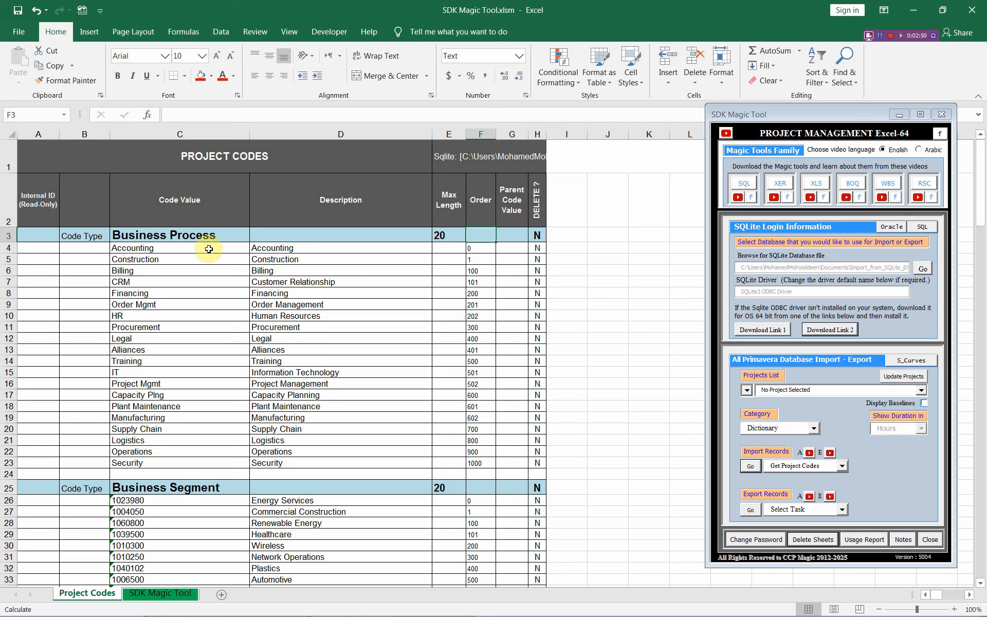
{"action": "left_click_drag", "start_coordinate": [211, 248], "coordinate": [205, 464]}
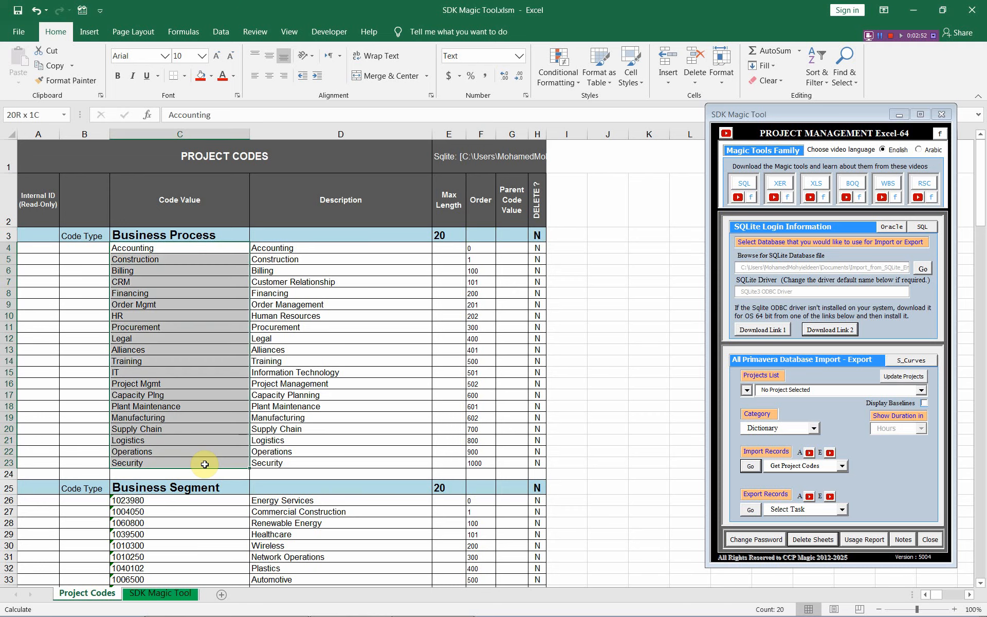
{"action": "left_click", "coordinate": [488, 245]}
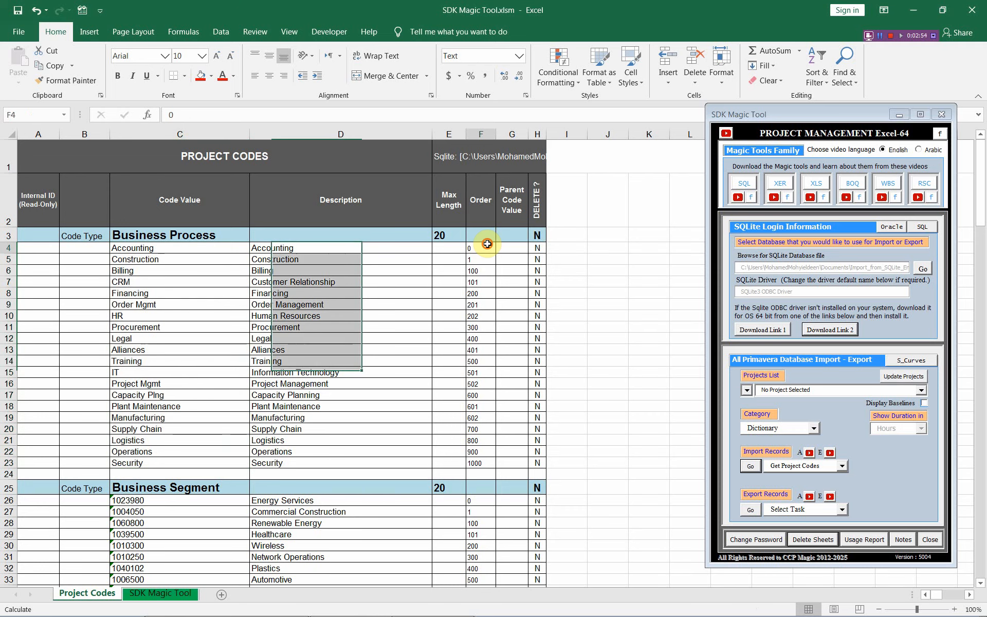
{"action": "left_click_drag", "start_coordinate": [487, 244], "coordinate": [482, 464]}
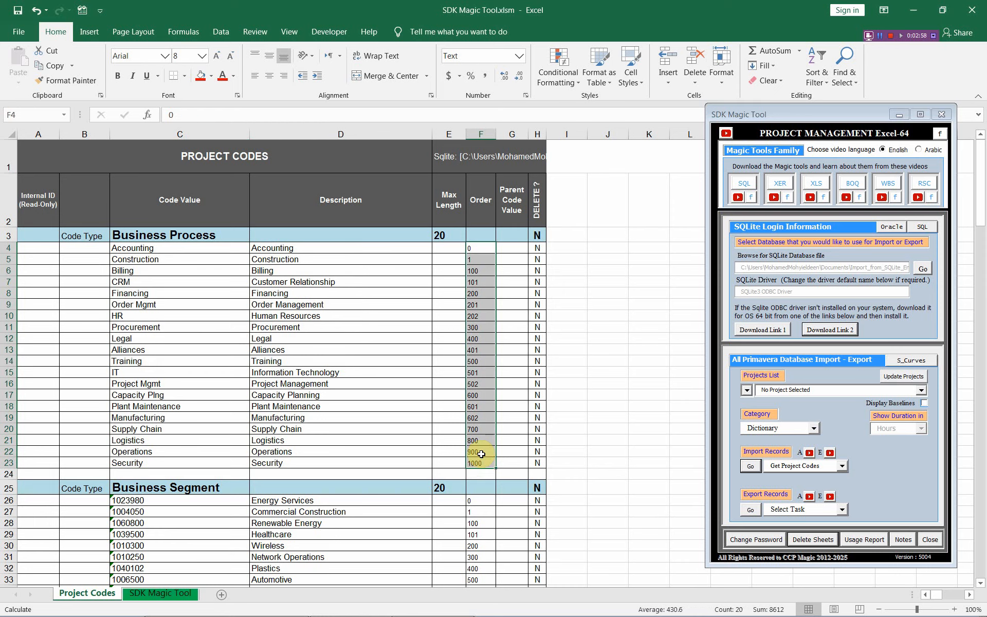
{"action": "left_click", "coordinate": [486, 236]}
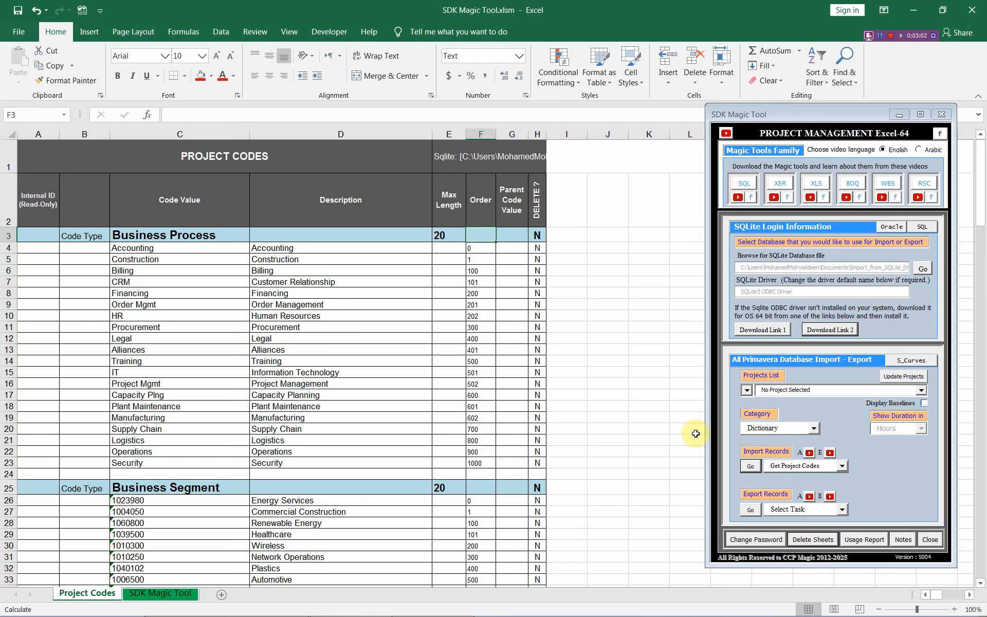
Select Export_to_SQLite_Eng.db from the Documents library as the target SQLite database.
{"action": "left_click", "coordinate": [924, 270]}
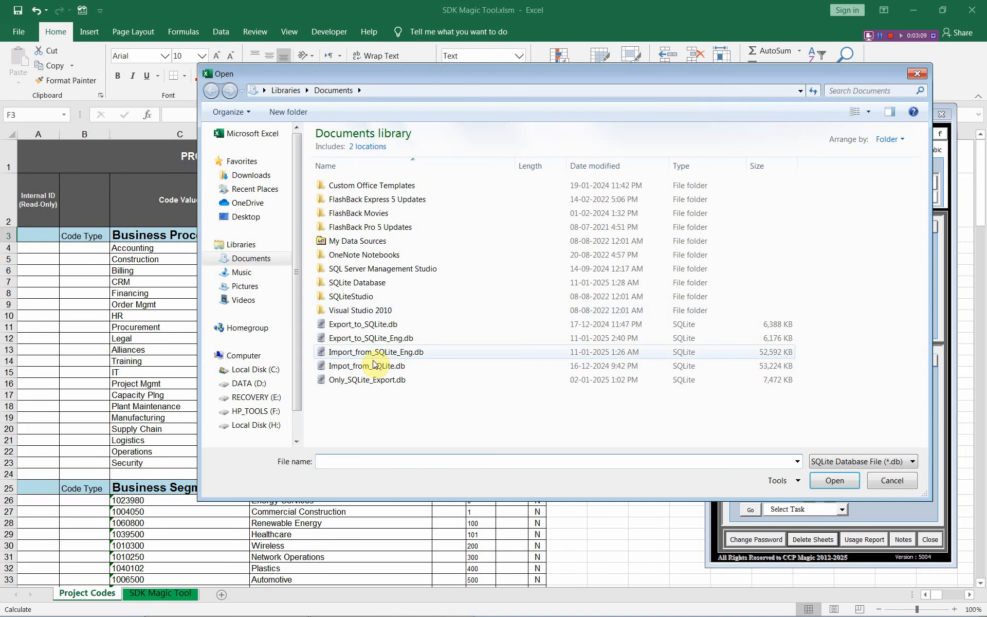
{"action": "left_click", "coordinate": [350, 338]}
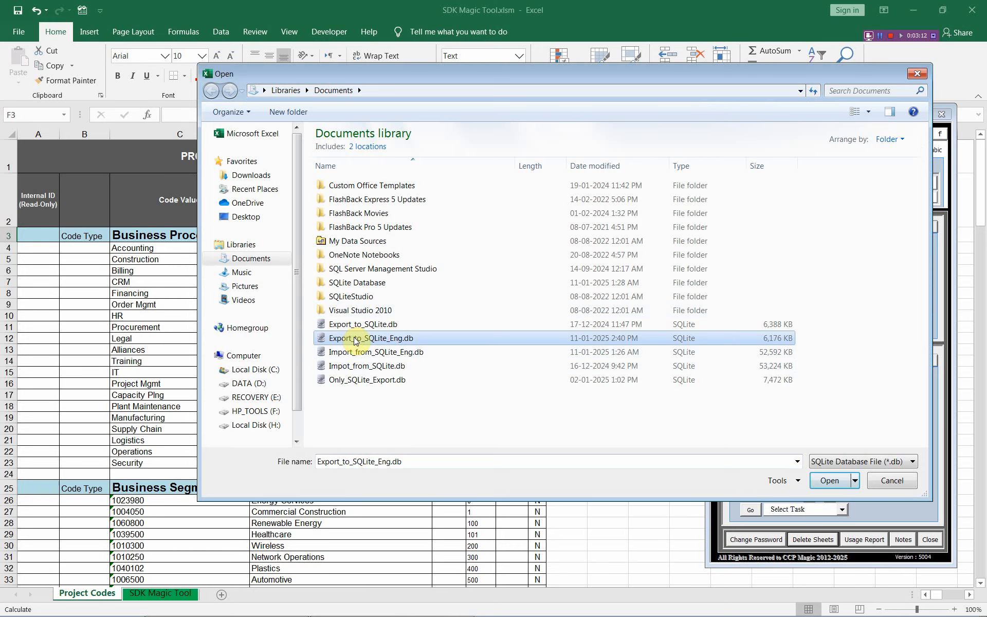
{"action": "left_click", "coordinate": [830, 481]}
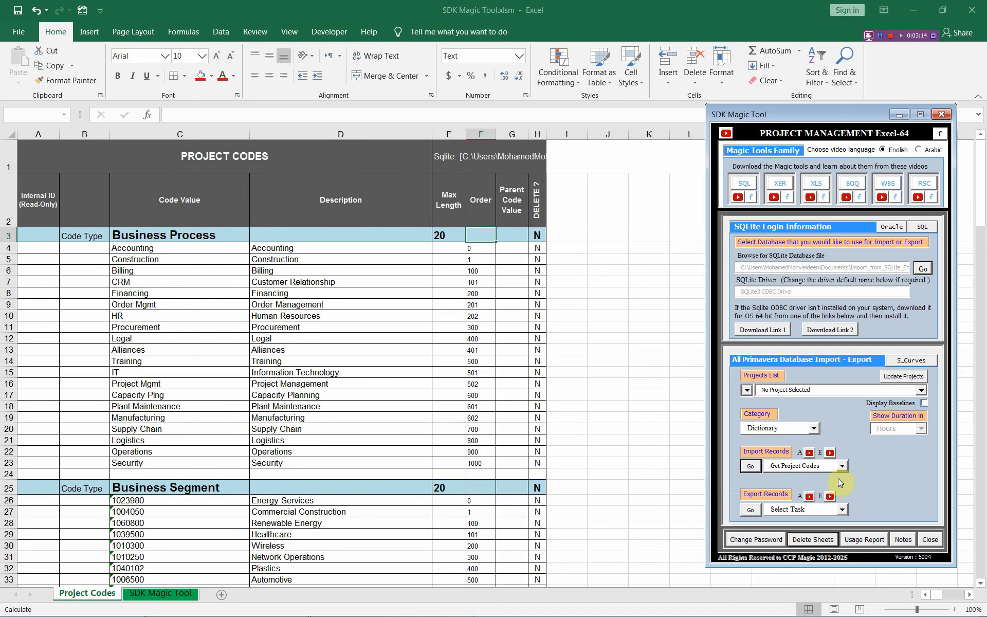
Export the sheet's records to the database with Set Project Codes, and re-import them with Get Project Codes.
{"action": "left_click", "coordinate": [843, 509]}
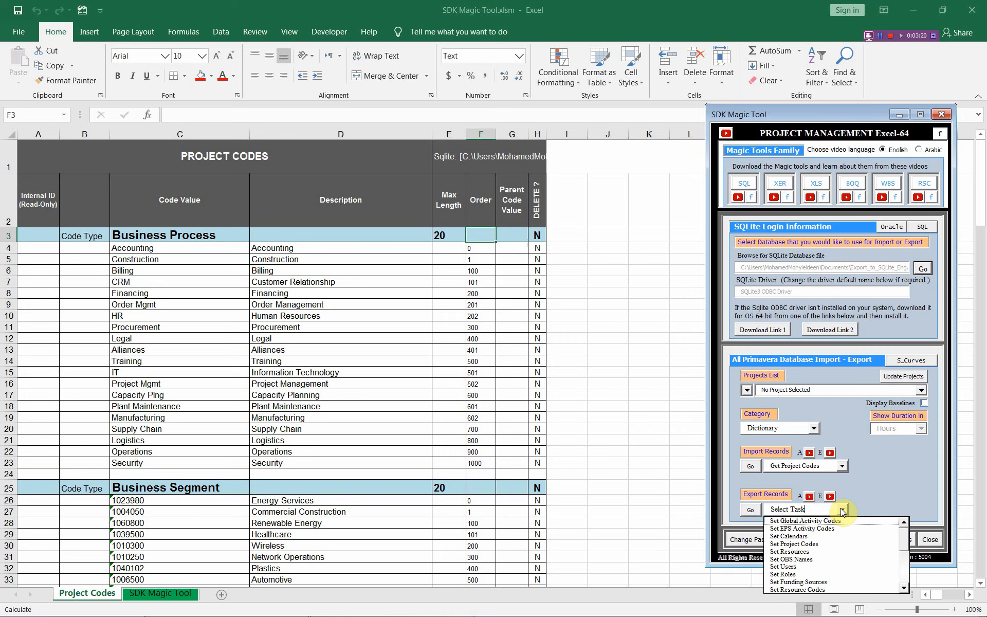
{"action": "left_click", "coordinate": [836, 544]}
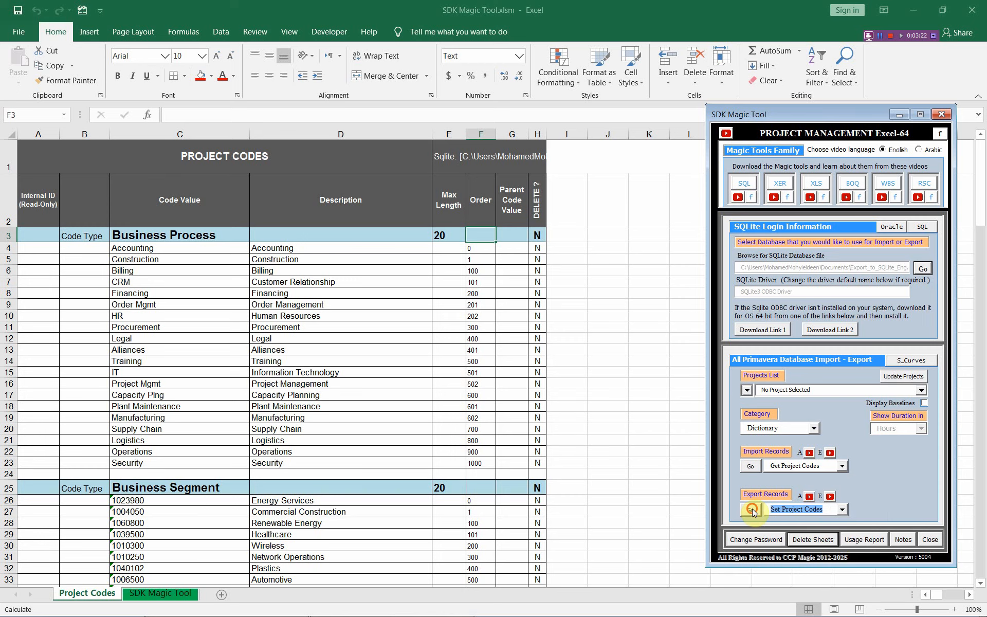
{"action": "left_click", "coordinate": [752, 510]}
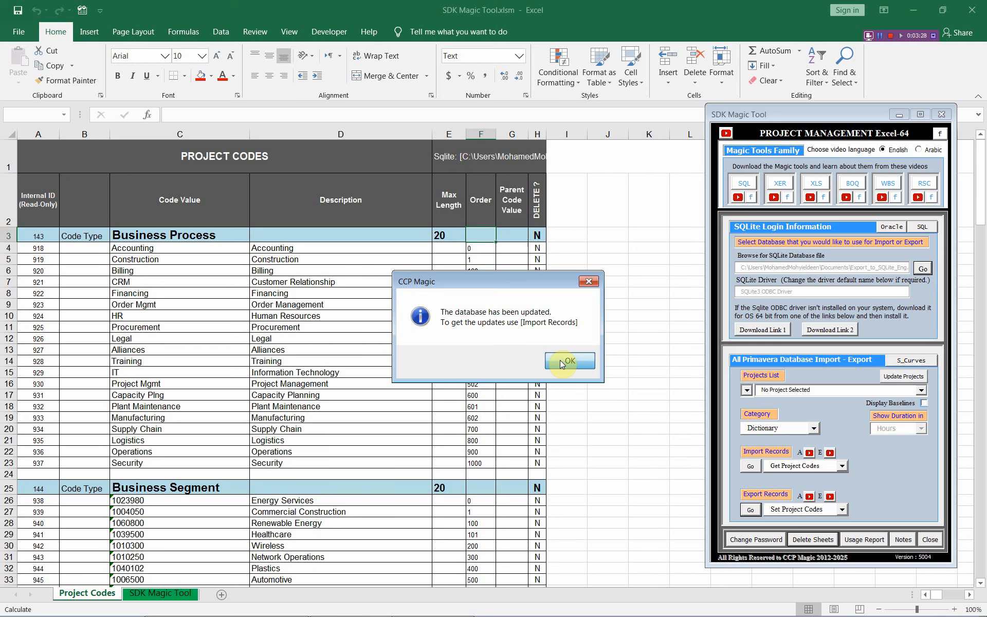
{"action": "left_click", "coordinate": [560, 360]}
{"action": "left_click", "coordinate": [757, 469]}
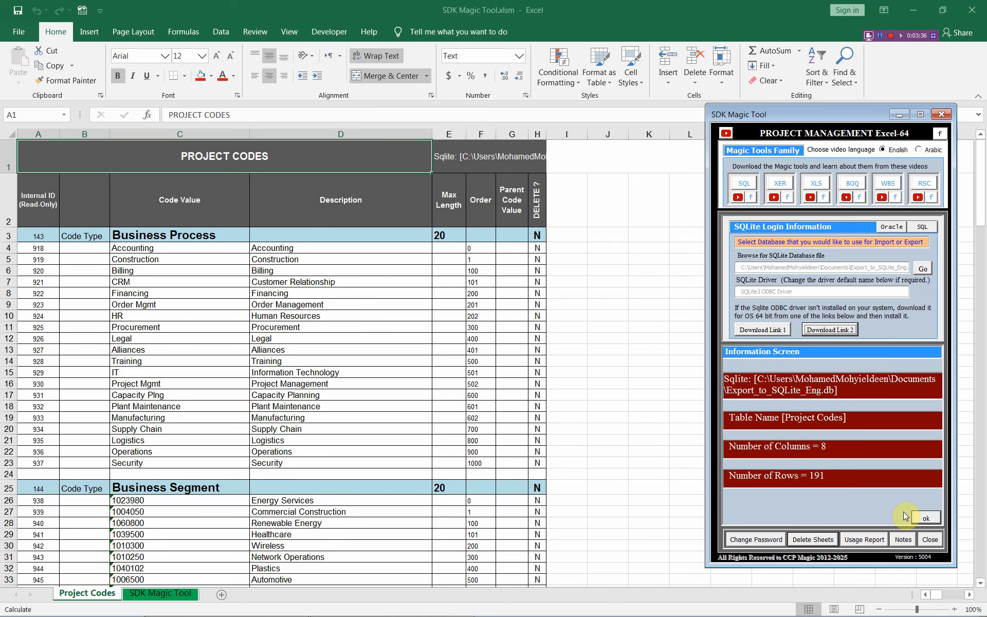
{"action": "left_click", "coordinate": [926, 517]}
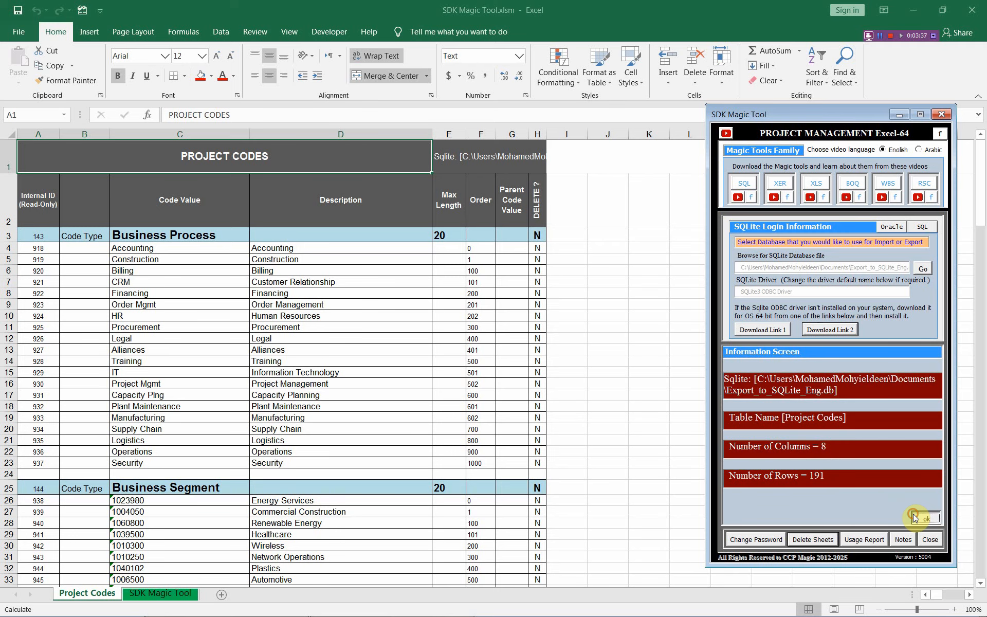
Switch to Primavera P6 and open the enterprise Project Codes dictionary.
{"action": "left_click", "coordinate": [67, 155]}
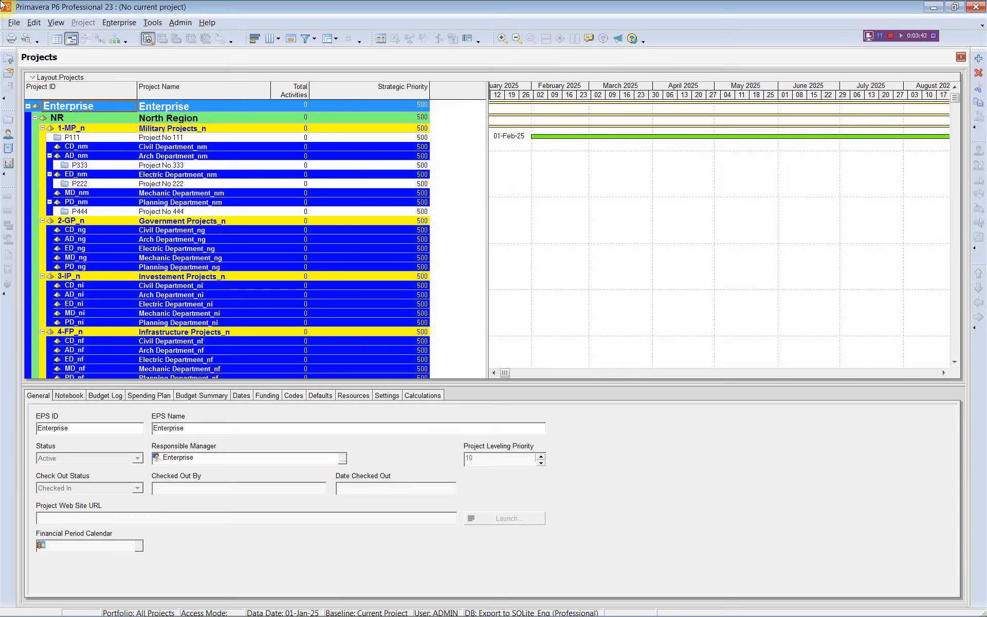
{"action": "left_click", "coordinate": [12, 24]}
{"action": "left_click", "coordinate": [50, 55]}
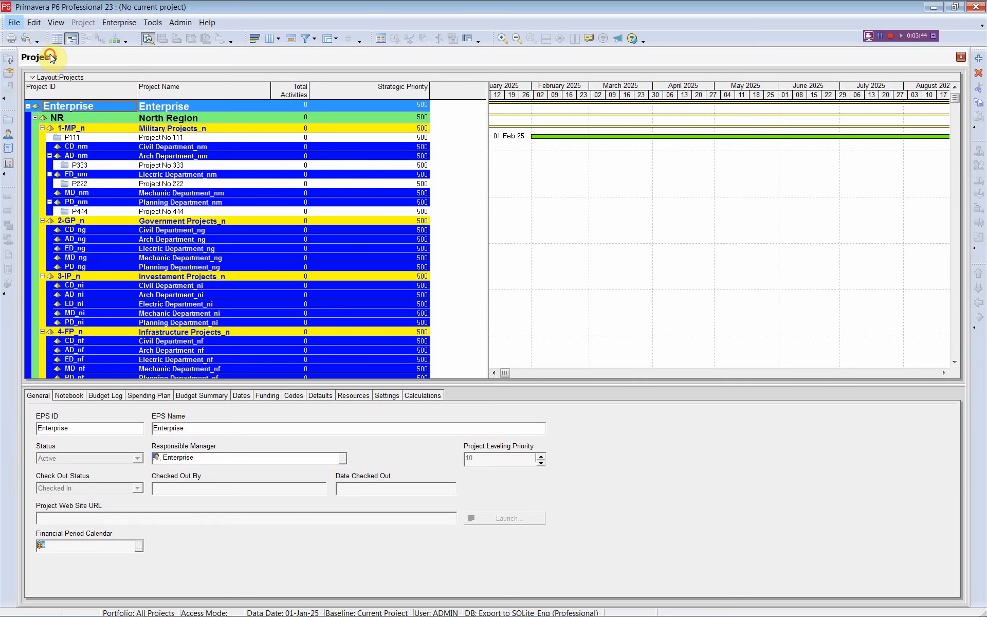
{"action": "left_click", "coordinate": [119, 23]}
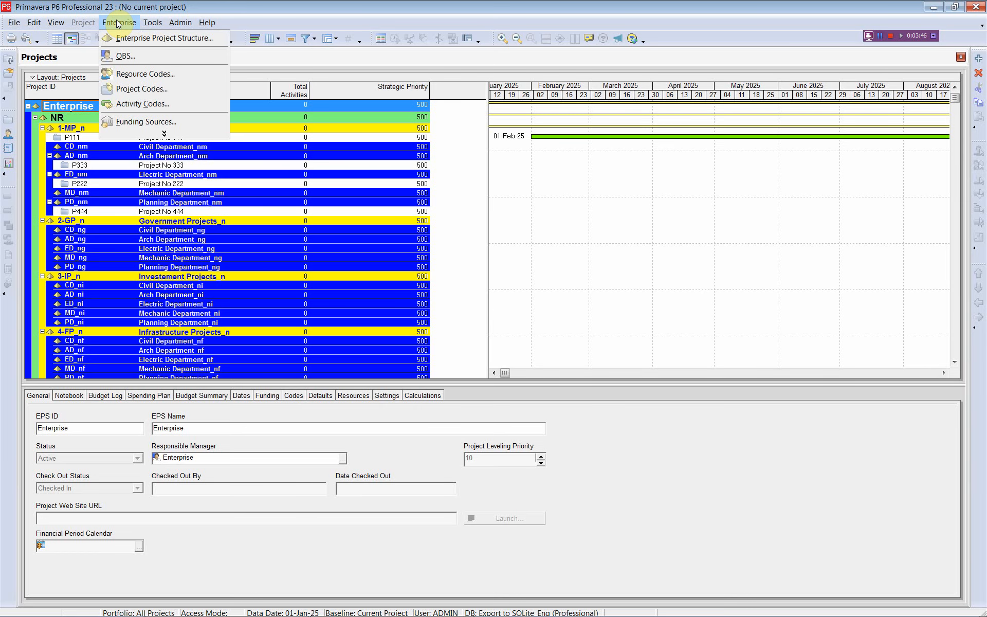
{"action": "left_click", "coordinate": [142, 89]}
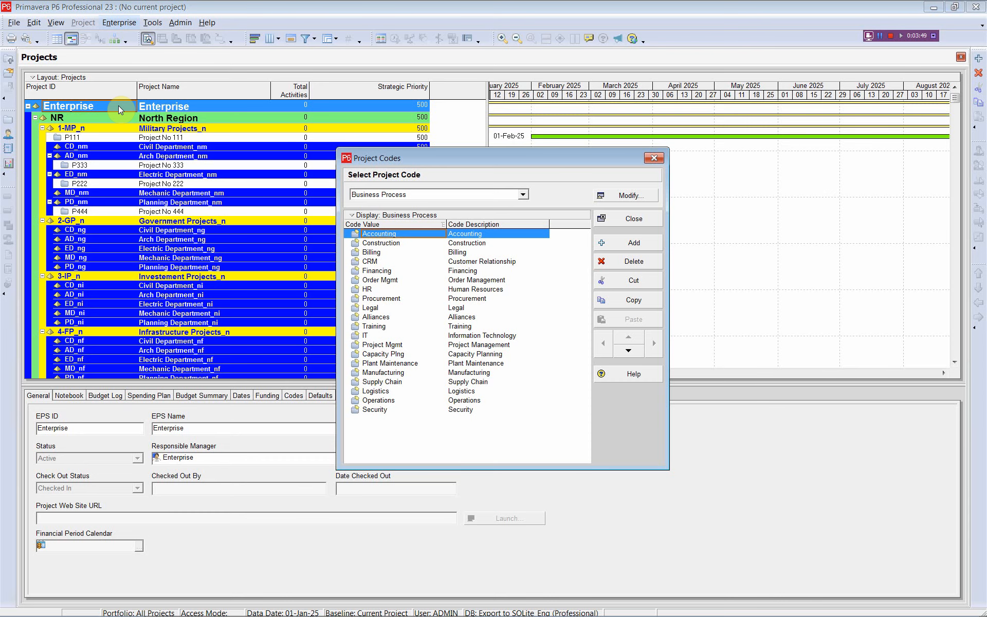
Review the Business Segment, Current Phase, Location and Project Type codes, close the dictionary and return to Excel.
{"action": "left_click", "coordinate": [522, 194]}
{"action": "left_click", "coordinate": [451, 214]}
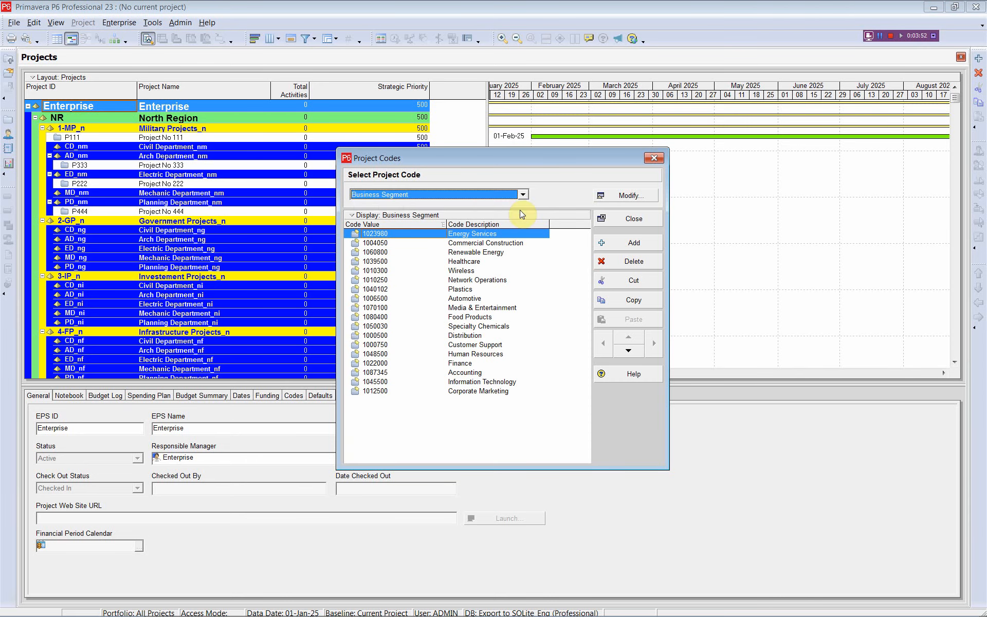
{"action": "left_click", "coordinate": [522, 195]}
{"action": "left_click", "coordinate": [450, 222]}
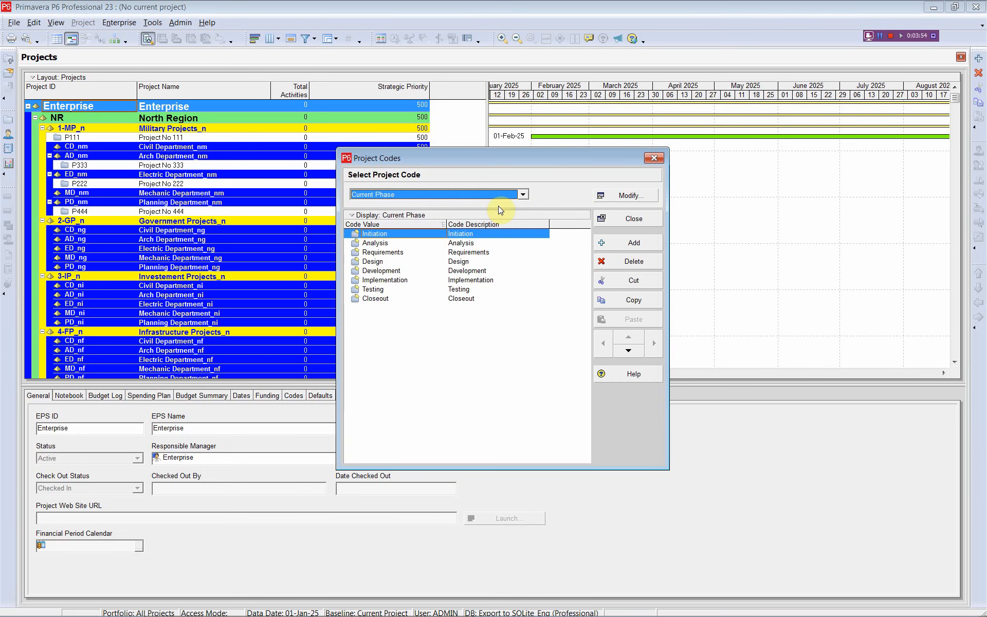
{"action": "left_click", "coordinate": [522, 194]}
{"action": "left_click", "coordinate": [456, 238]}
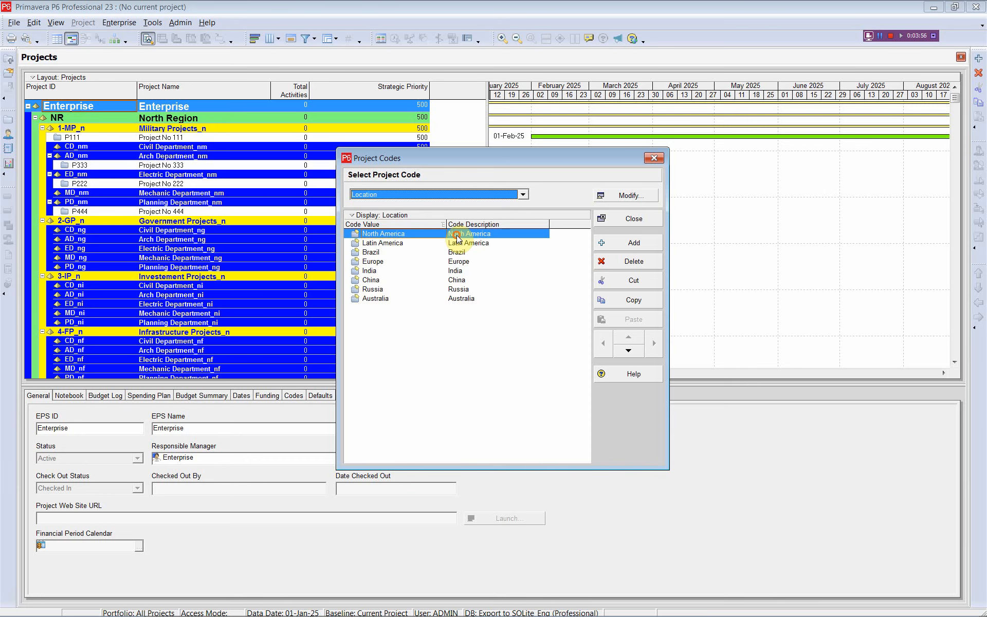
{"action": "left_click", "coordinate": [526, 194]}
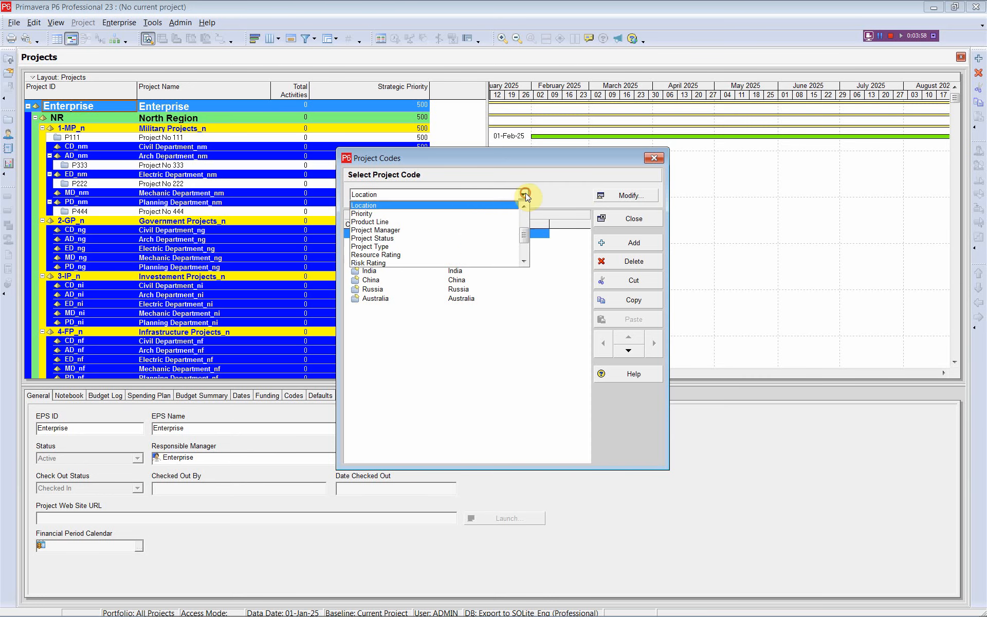
{"action": "left_click", "coordinate": [482, 248]}
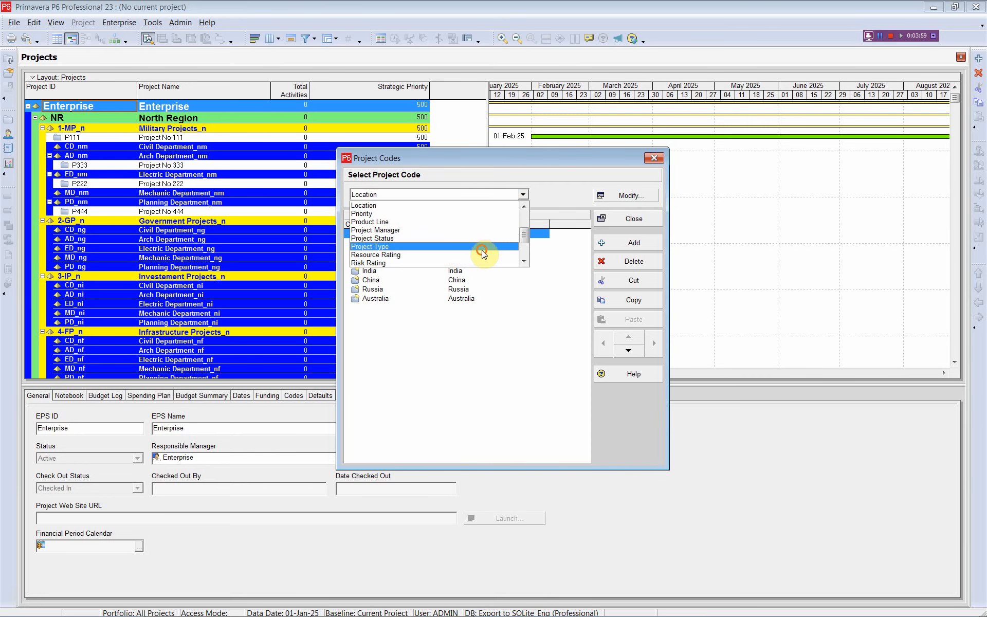
{"action": "left_click", "coordinate": [654, 158]}
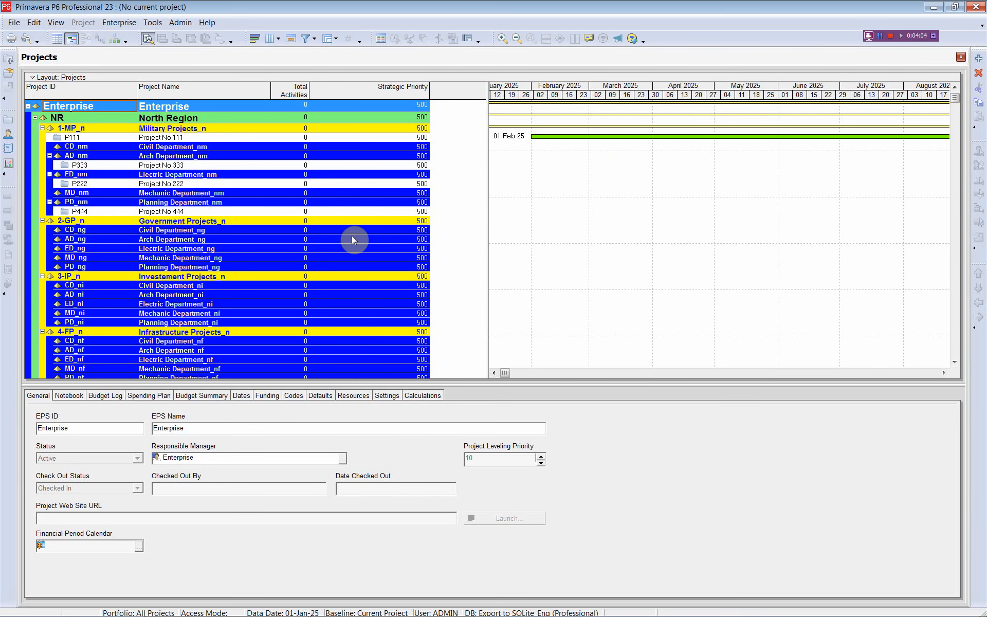
{"action": "key", "text": "alt+Tab"}
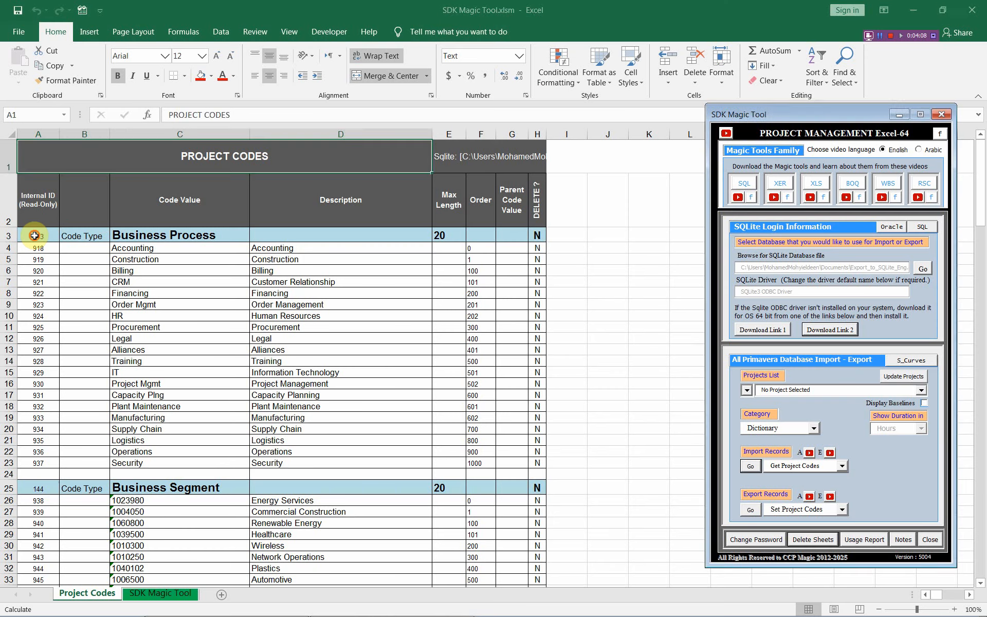
Mark the Business Process code type for deletion by entering y in its DELETE ? cell, H3.
{"action": "left_click", "coordinate": [34, 236]}
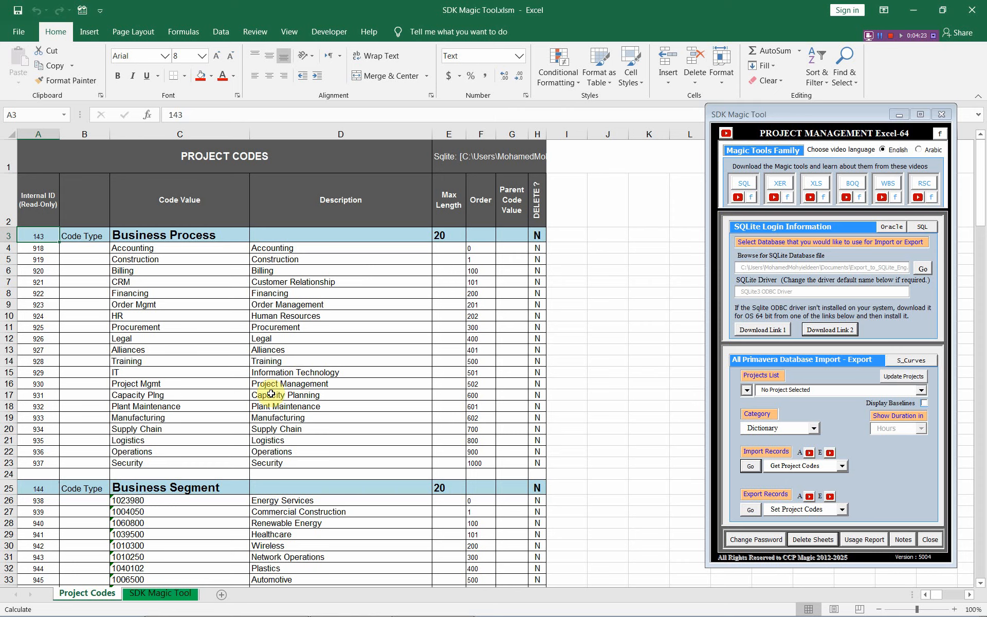
{"action": "left_click", "coordinate": [537, 230]}
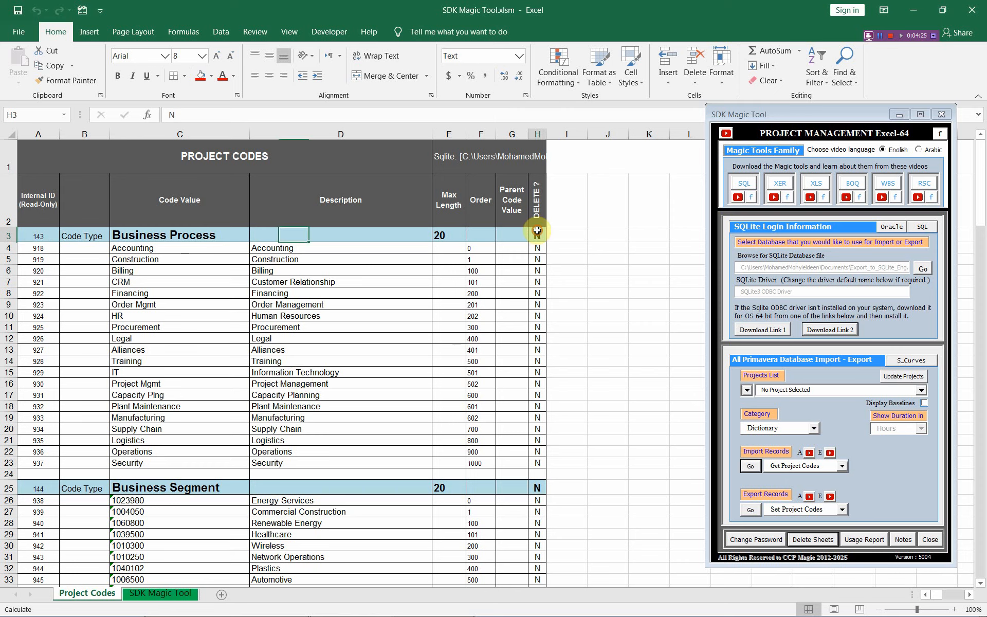
{"action": "type", "text": "y"}
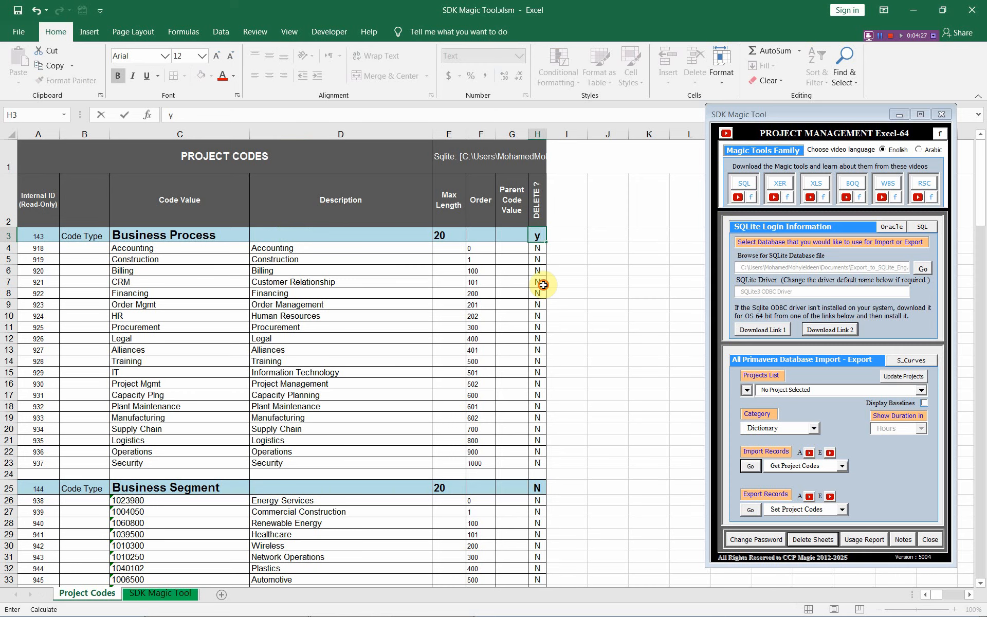
{"action": "left_click", "coordinate": [537, 281]}
{"action": "mouse_move", "coordinate": [173, 234]}
{"action": "left_mouse_down"}
{"action": "mouse_move", "coordinate": [176, 452]}
{"action": "mouse_move", "coordinate": [192, 233]}
{"action": "left_mouse_up"}
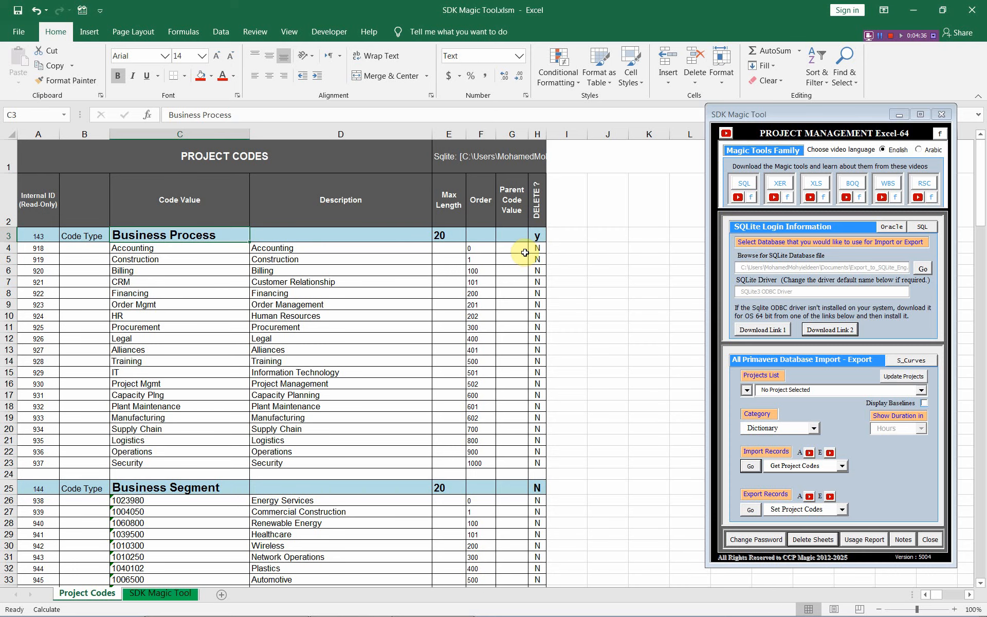
Mark the Procurement code value for deletion by entering y in its DELETE ? cell, H11.
{"action": "left_click", "coordinate": [5, 327]}
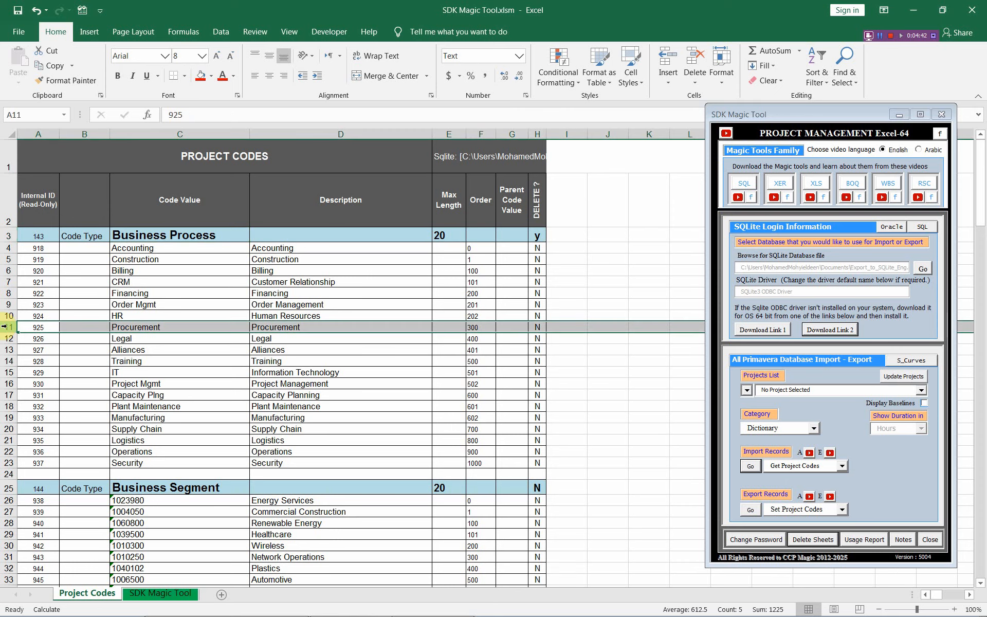
{"action": "left_click", "coordinate": [539, 326]}
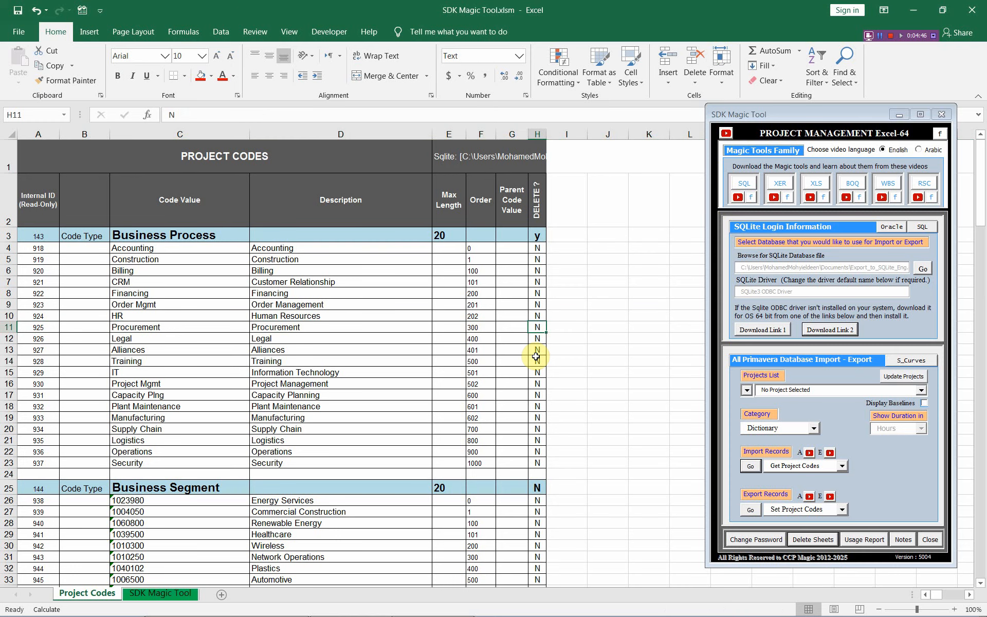
{"action": "type", "text": "y"}
{"action": "key", "text": "Return"}
{"action": "key", "text": "Down"}
{"action": "key", "text": "Down"}
{"action": "key", "text": "Down"}
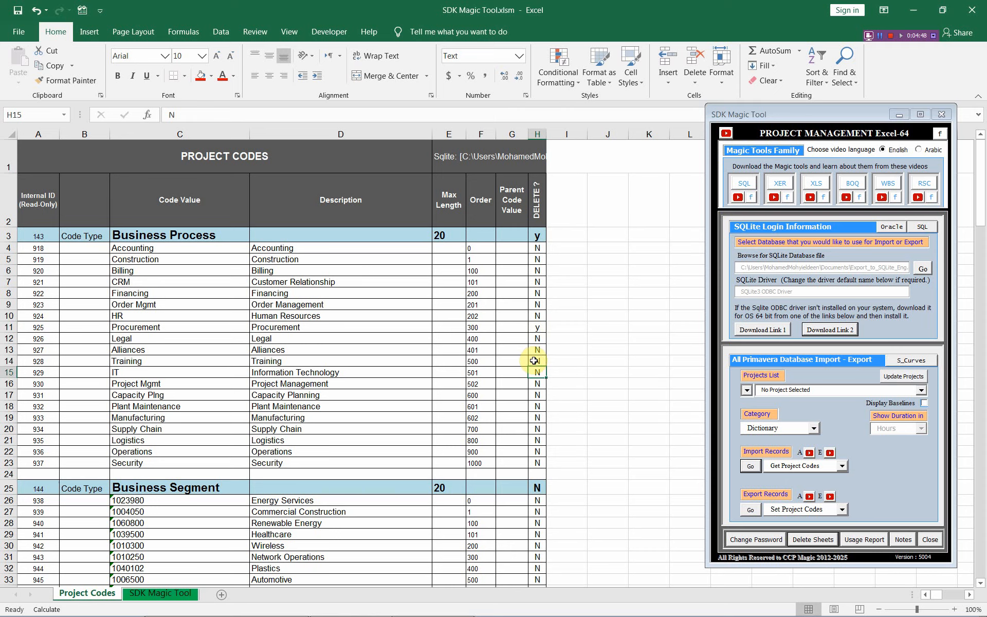
Export the sheet with Set Project Codes, permanently deleting the Business Process code type and all of its code values from the database.
{"action": "left_click", "coordinate": [537, 240]}
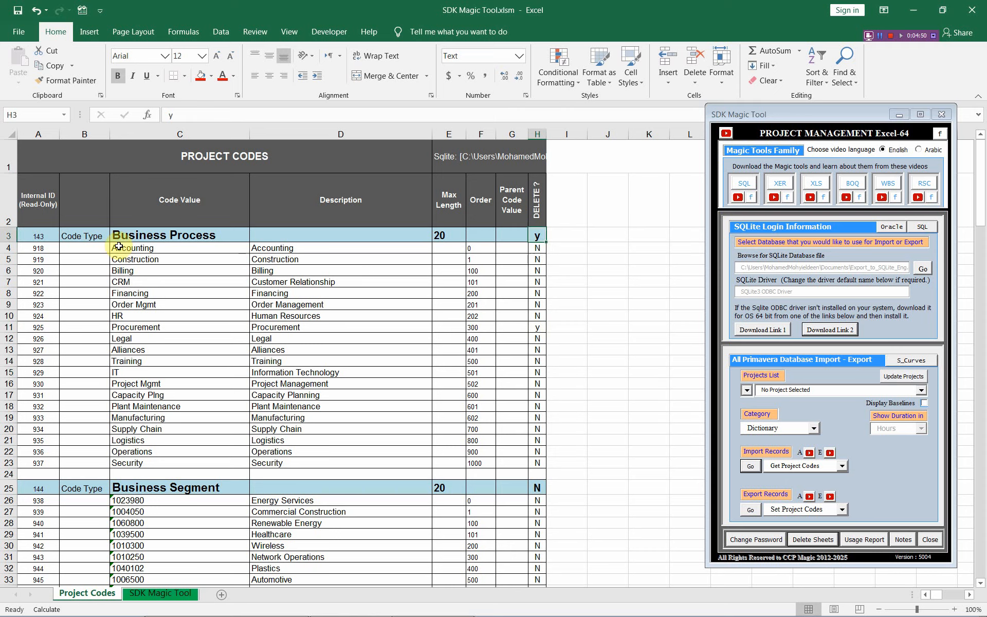
{"action": "left_click", "coordinate": [145, 236]}
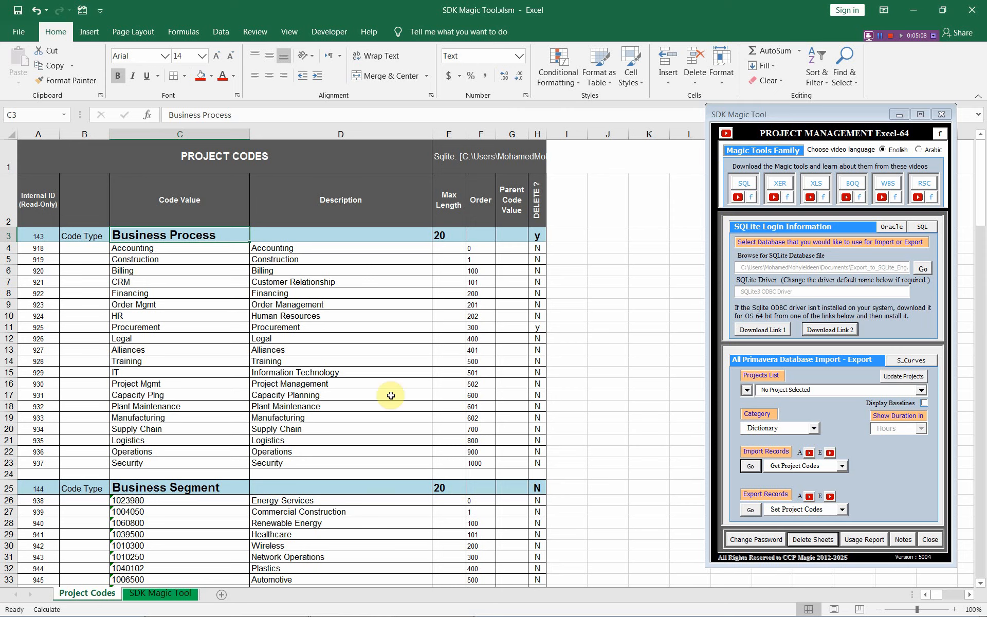
{"action": "left_click", "coordinate": [166, 488]}
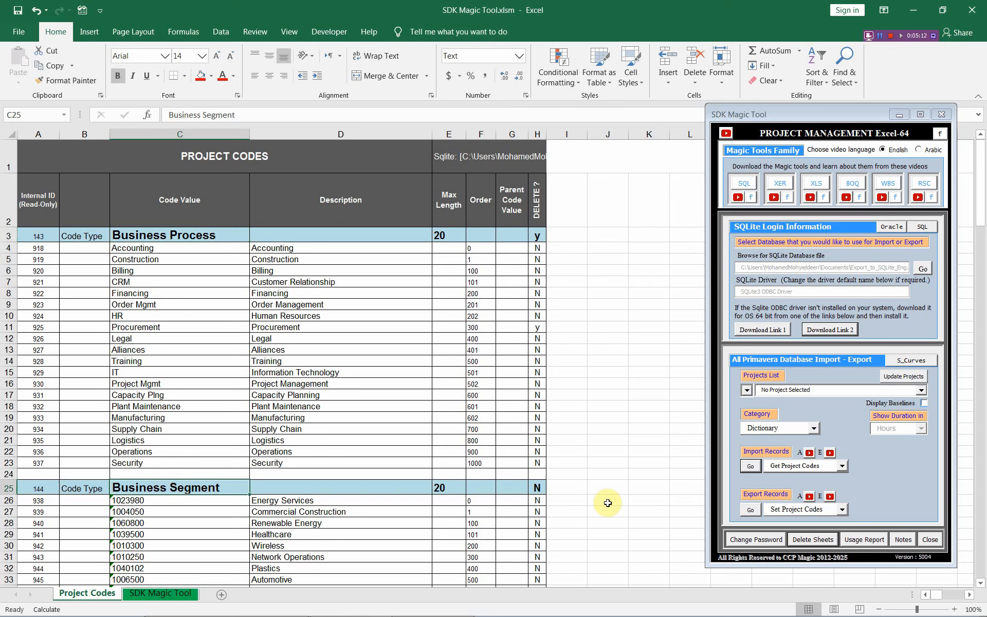
{"action": "left_click", "coordinate": [751, 509]}
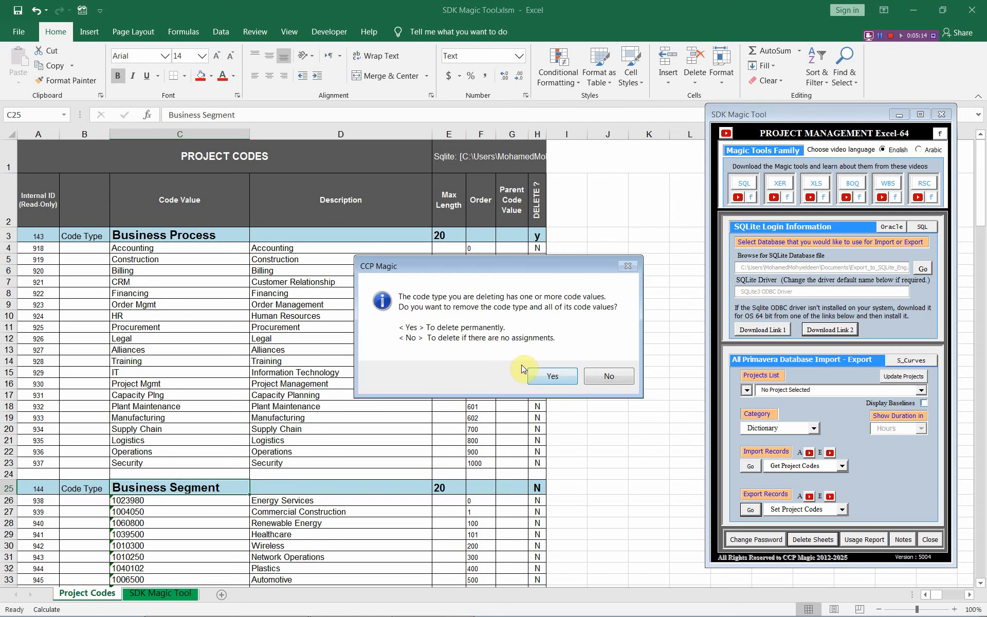
{"action": "left_click", "coordinate": [545, 374]}
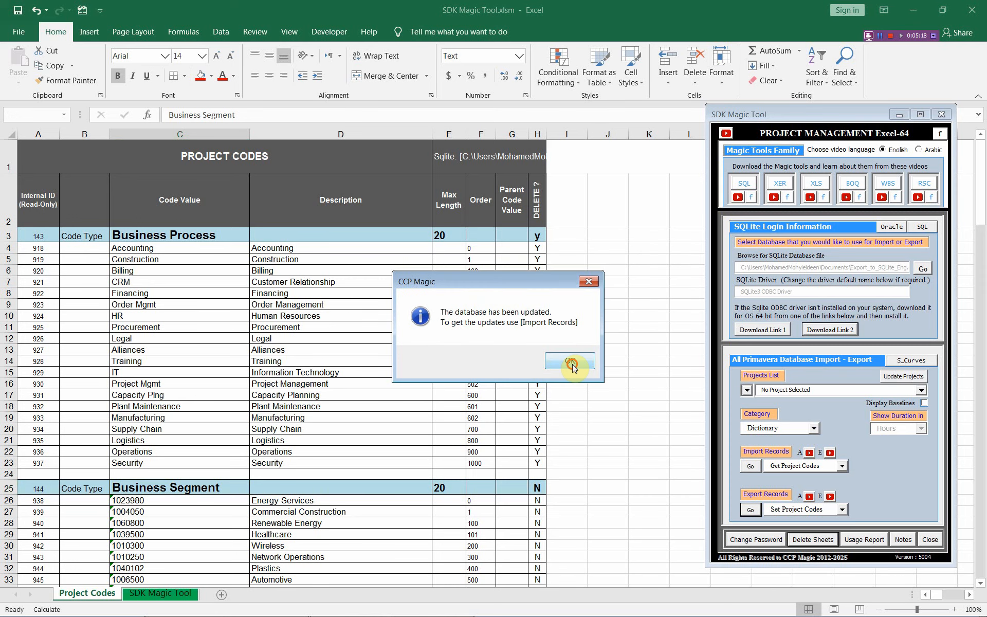
{"action": "left_click", "coordinate": [569, 362]}
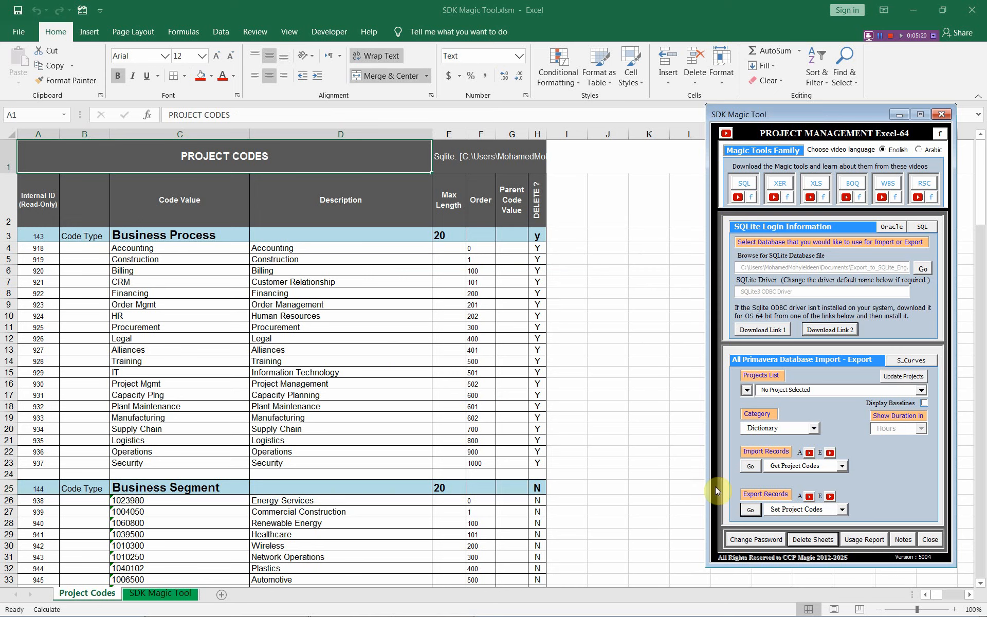
Refresh the Project Codes sheet from the SQLite database with Get Project Codes and check the first code type.
{"action": "left_click", "coordinate": [748, 513]}
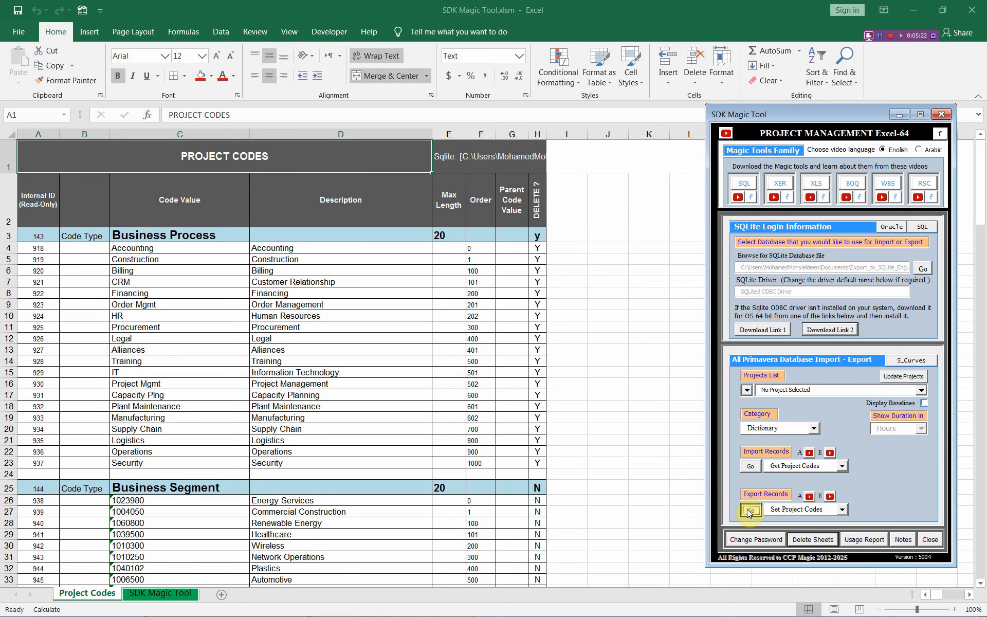
{"action": "left_click", "coordinate": [751, 466]}
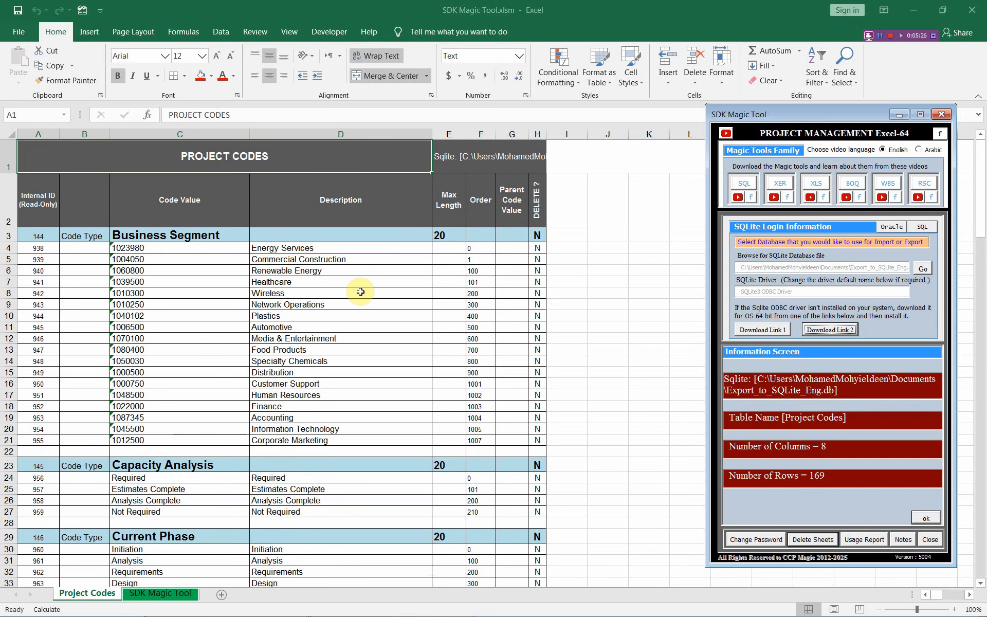
{"action": "left_click", "coordinate": [165, 234]}
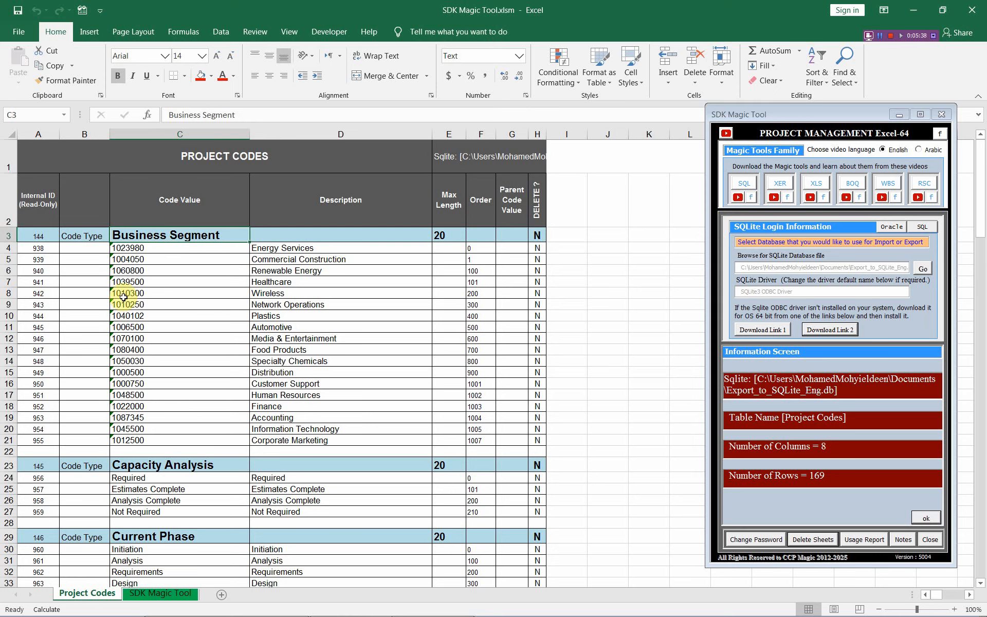
Mark Business Segment values 1004050 through 1012500 for deletion by filling y down DELETE ? cells H5 to H21, leaving 1023980 unmarked.
{"action": "left_click", "coordinate": [536, 262]}
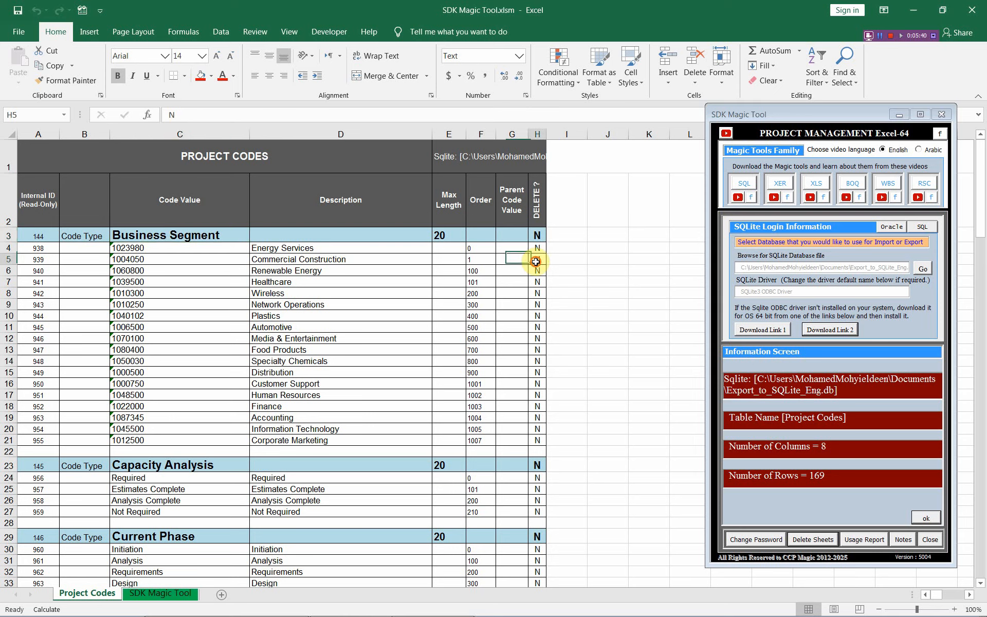
{"action": "type", "text": "y"}
{"action": "key", "text": "Return"}
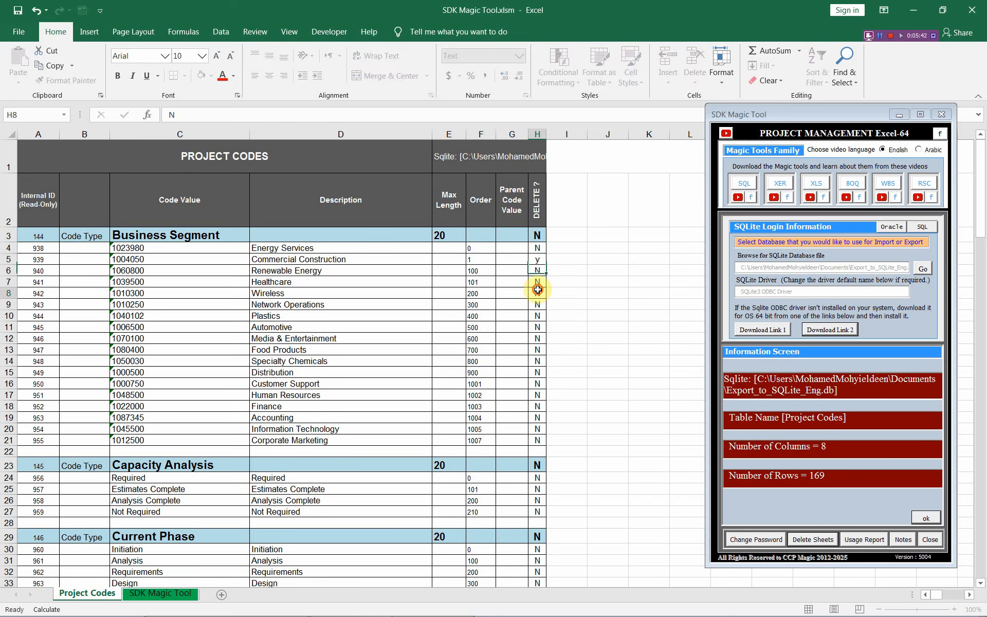
{"action": "left_click", "coordinate": [540, 260]}
{"action": "left_click_drag", "start_coordinate": [544, 263], "coordinate": [551, 443]}
{"action": "left_click", "coordinate": [534, 248]}
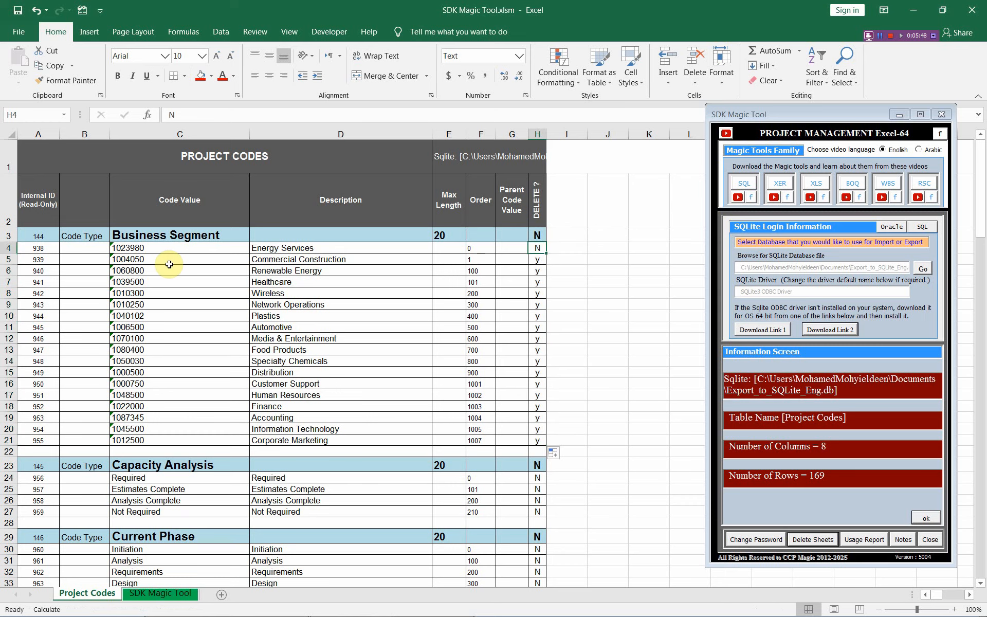
Dismiss the import summary and export the marked Business Segment deletions to the database with Set Project Codes.
{"action": "left_click", "coordinate": [922, 518]}
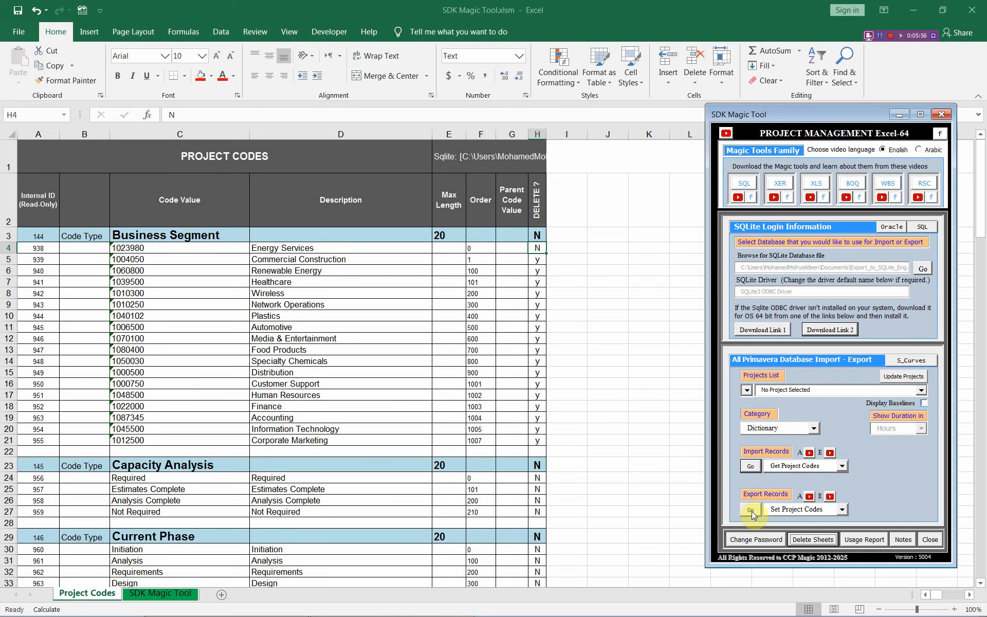
{"action": "left_click", "coordinate": [752, 511]}
{"action": "left_click", "coordinate": [583, 364]}
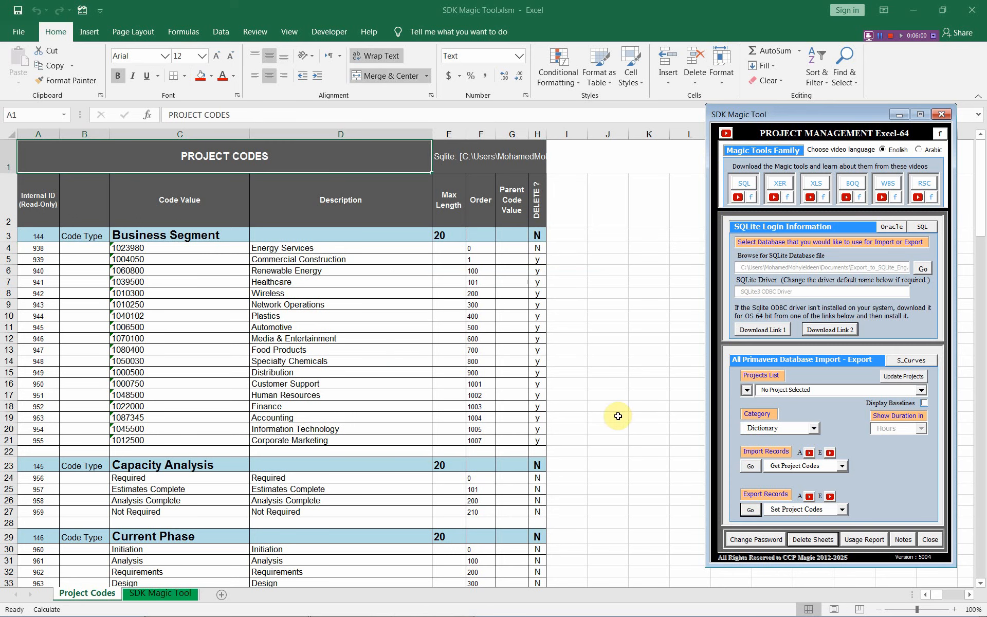
Import the updated records with Get Project Codes, check the remaining Business Segment value and dismiss the import summary.
{"action": "left_click", "coordinate": [757, 466]}
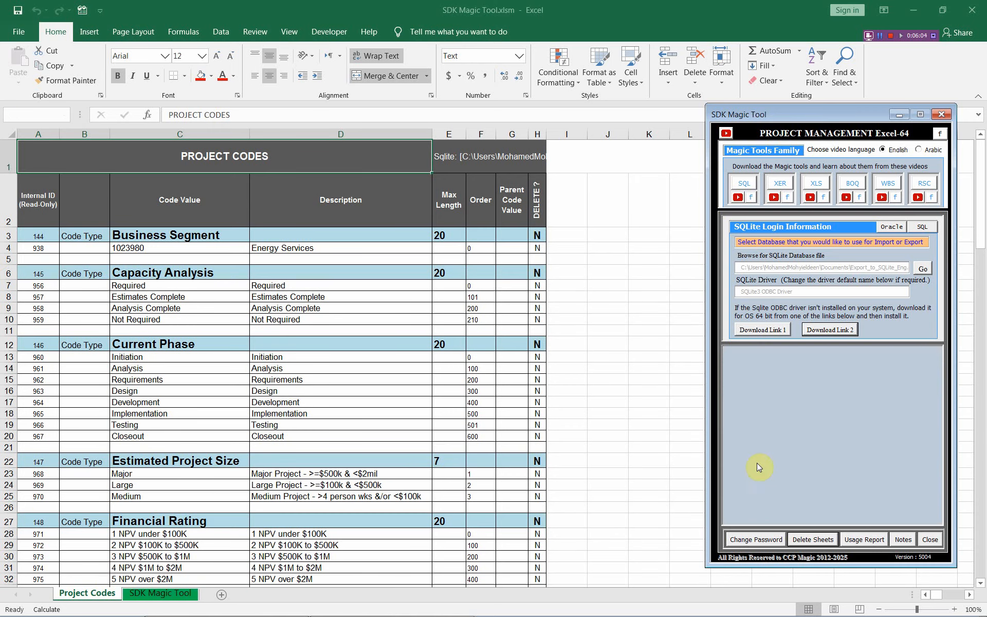
{"action": "left_click", "coordinate": [7, 247]}
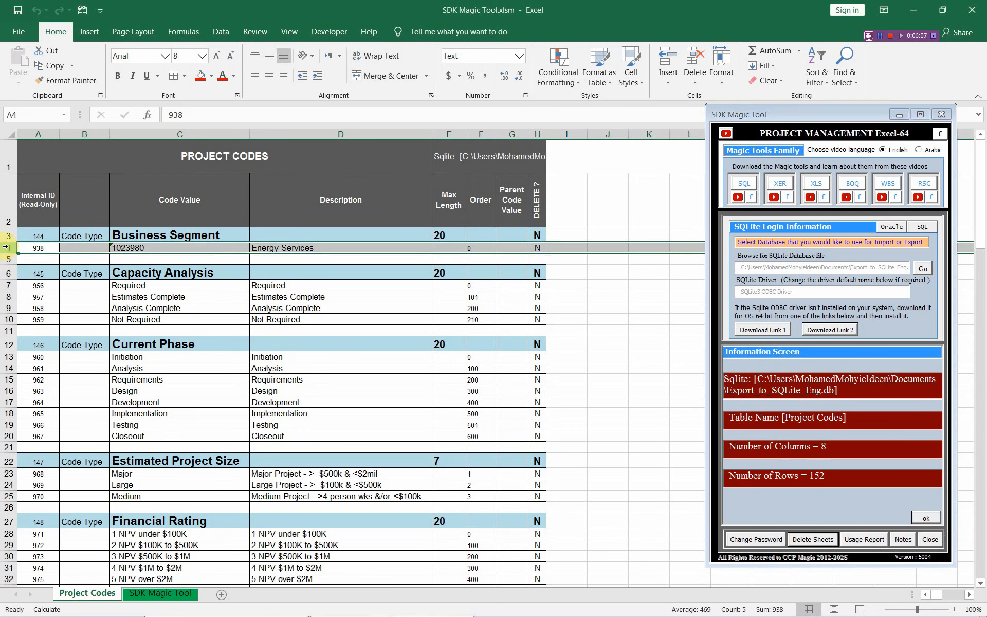
{"action": "left_click", "coordinate": [147, 234]}
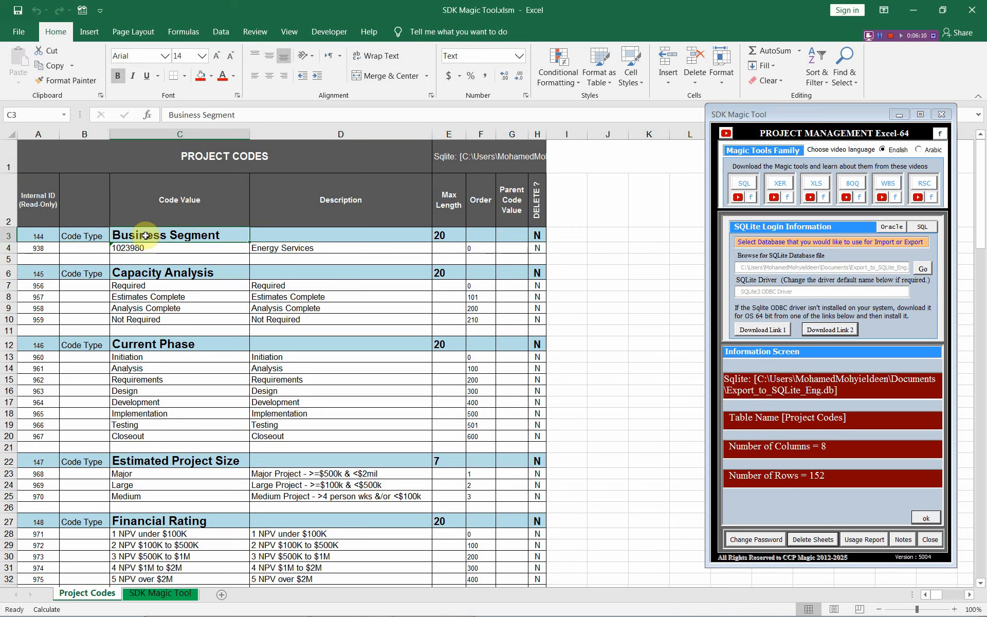
{"action": "left_click", "coordinate": [928, 518]}
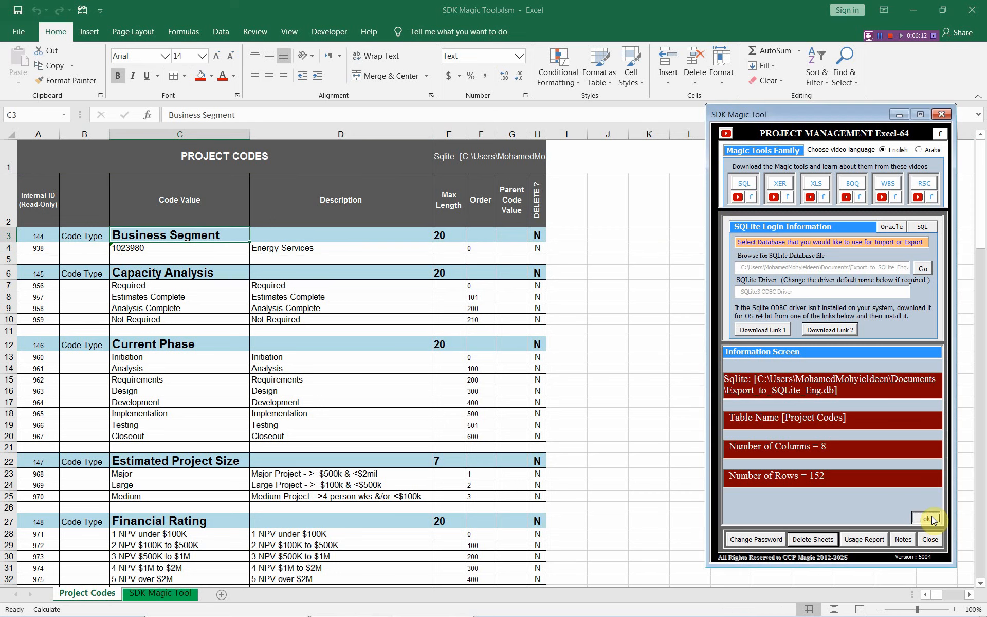
{"action": "left_click", "coordinate": [927, 518]}
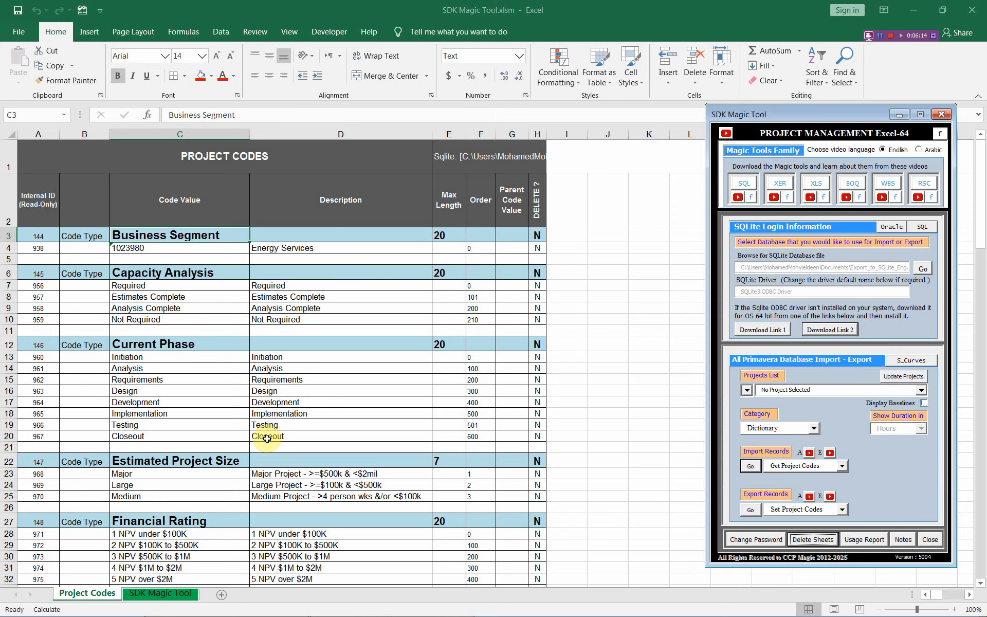